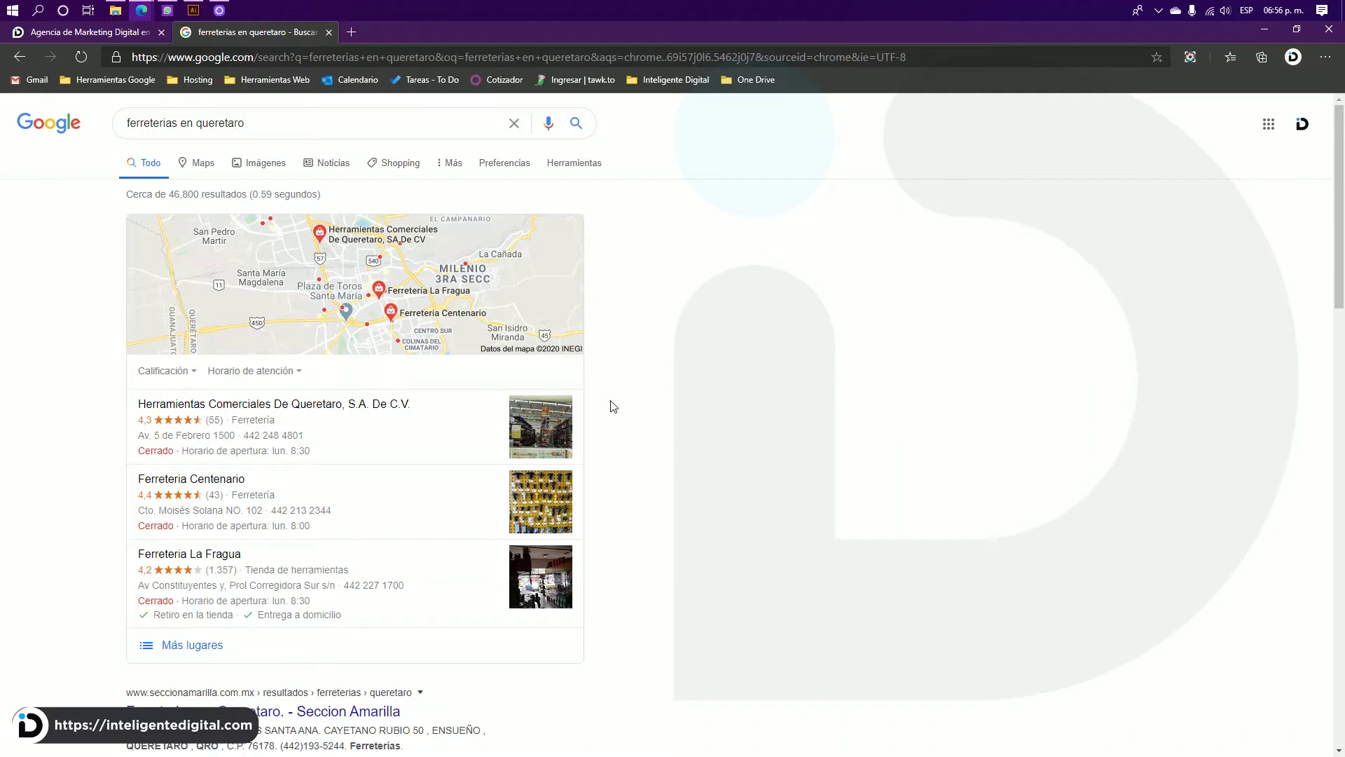
Search for "google mi negocio" in a new tab and access the business account through the official Google Mi Negocio page
left_click(351, 32)
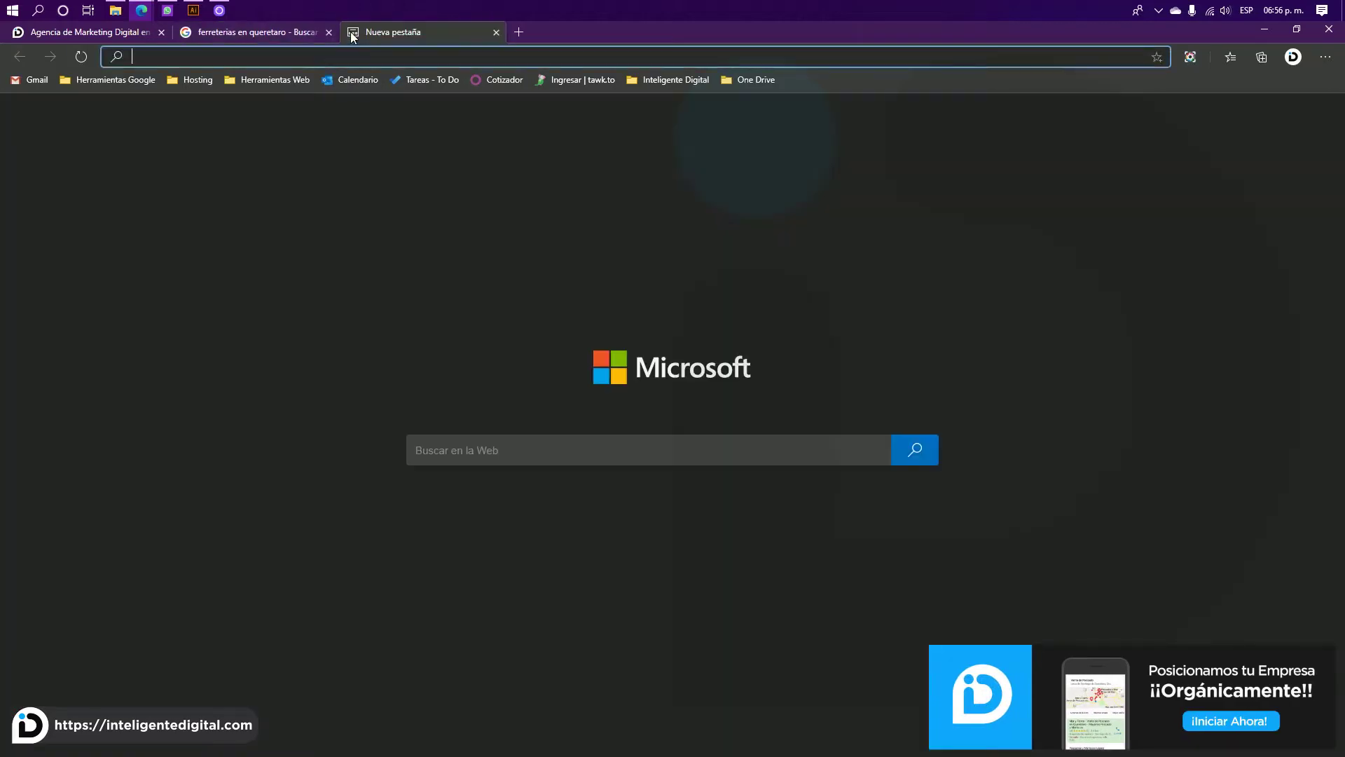
type("google mi negocio")
key("Return")
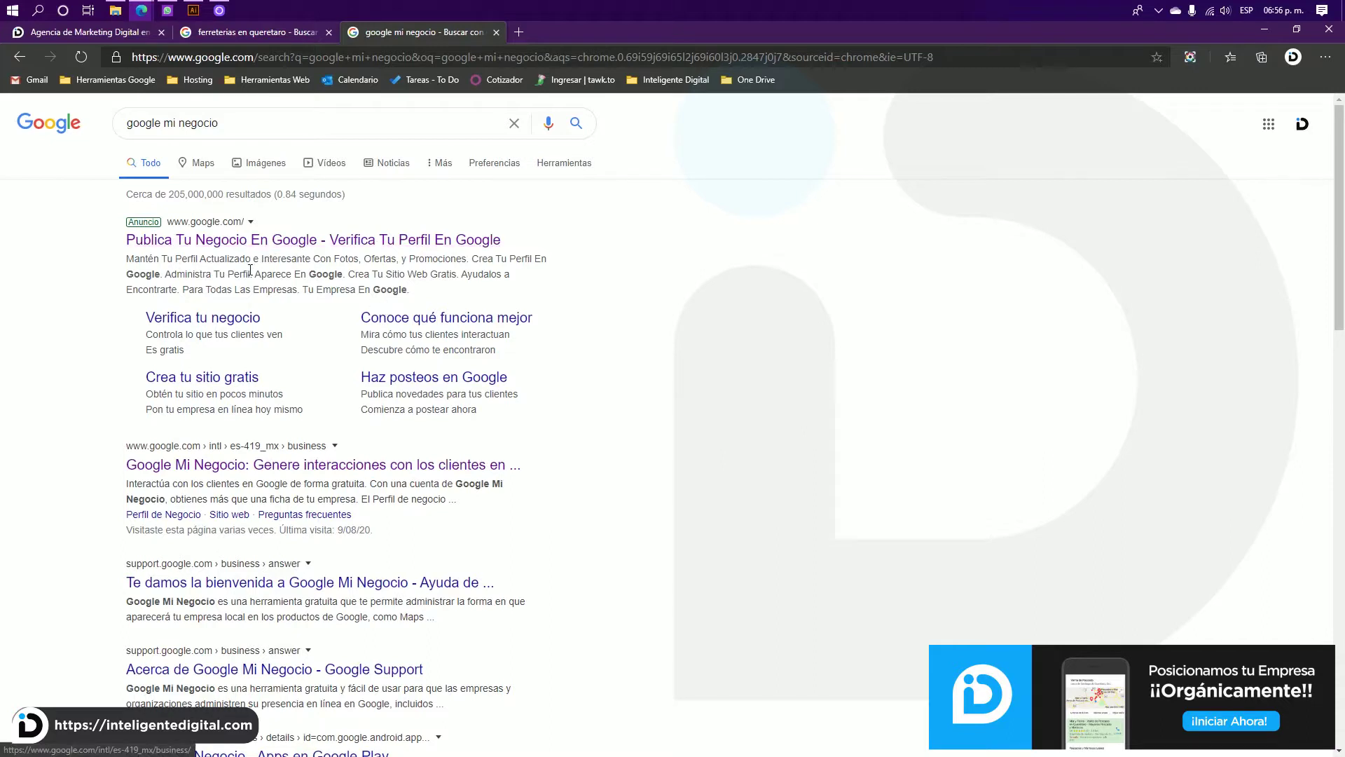
left_click(189, 474)
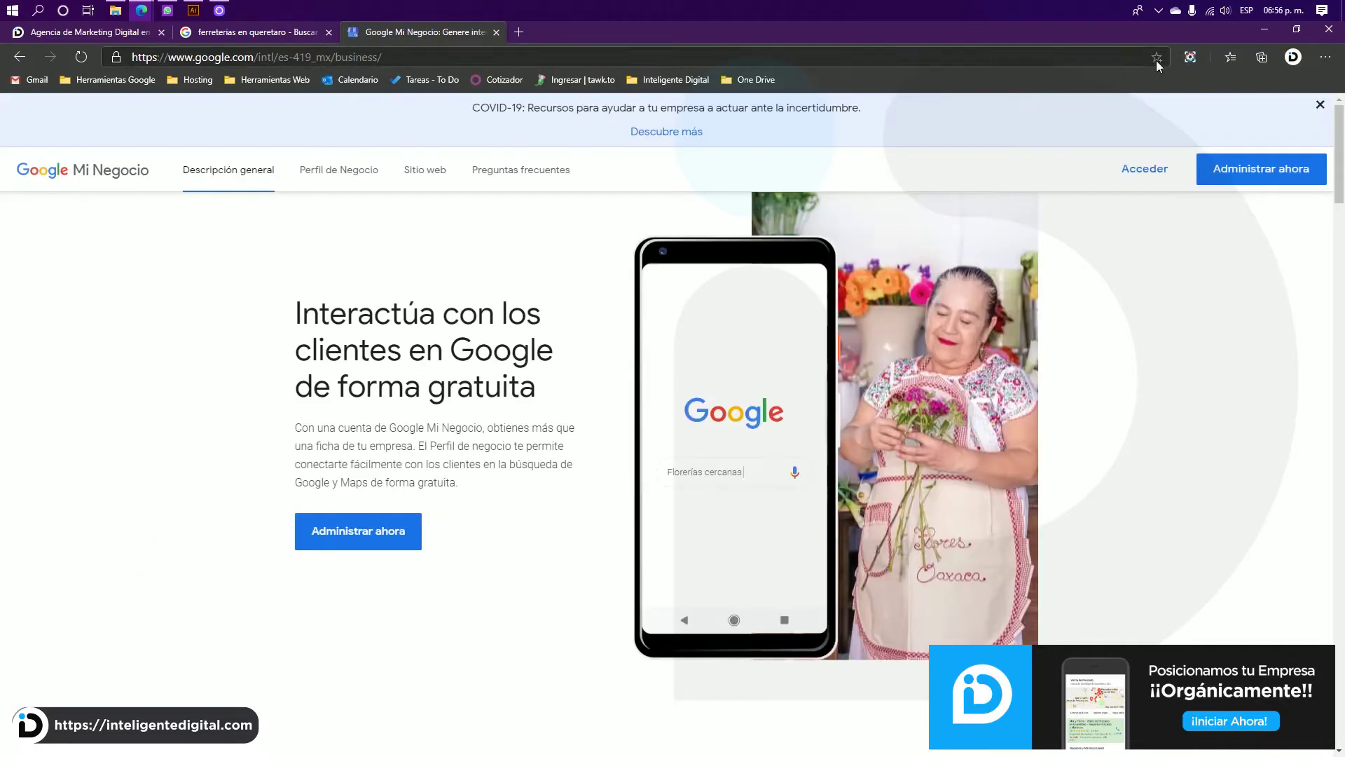
left_click(1143, 167)
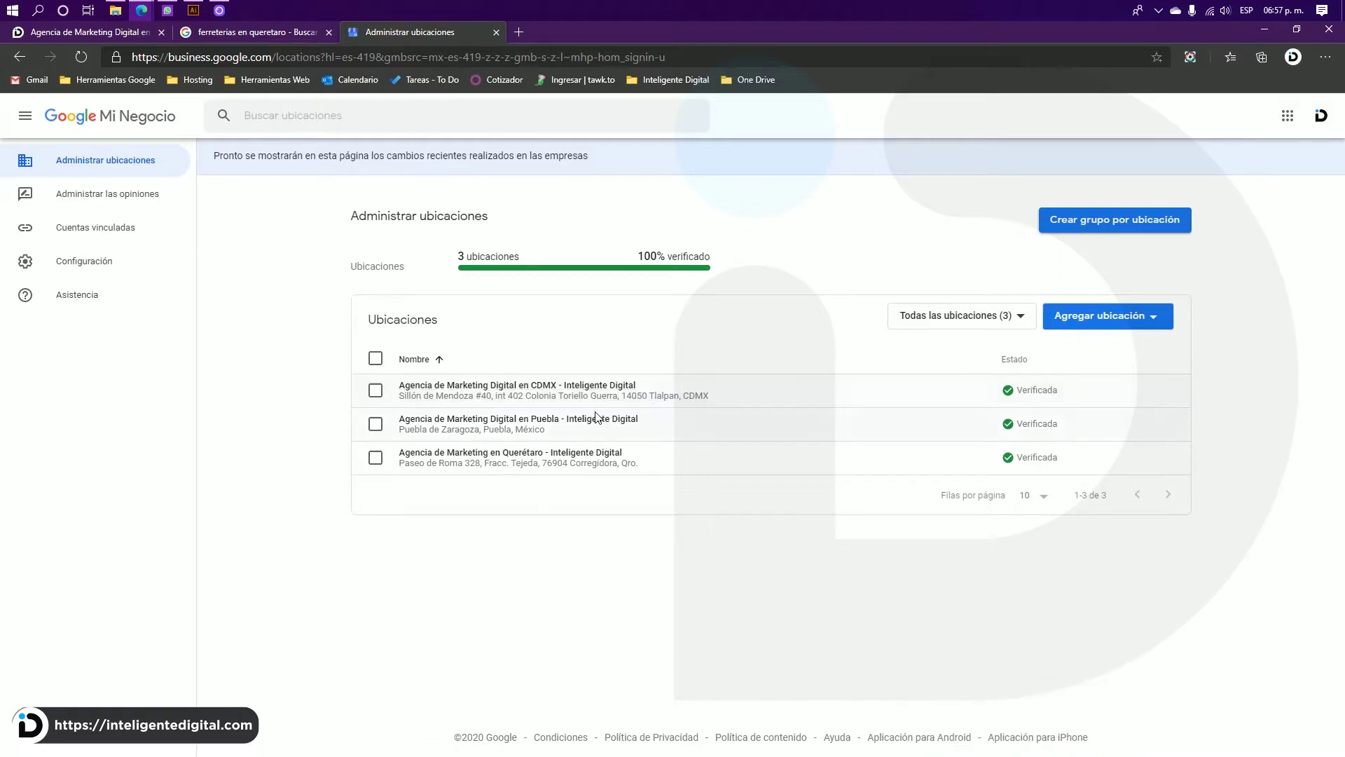
Open the products section of the Agencia de Marketing en Querétaro location
left_click(559, 402)
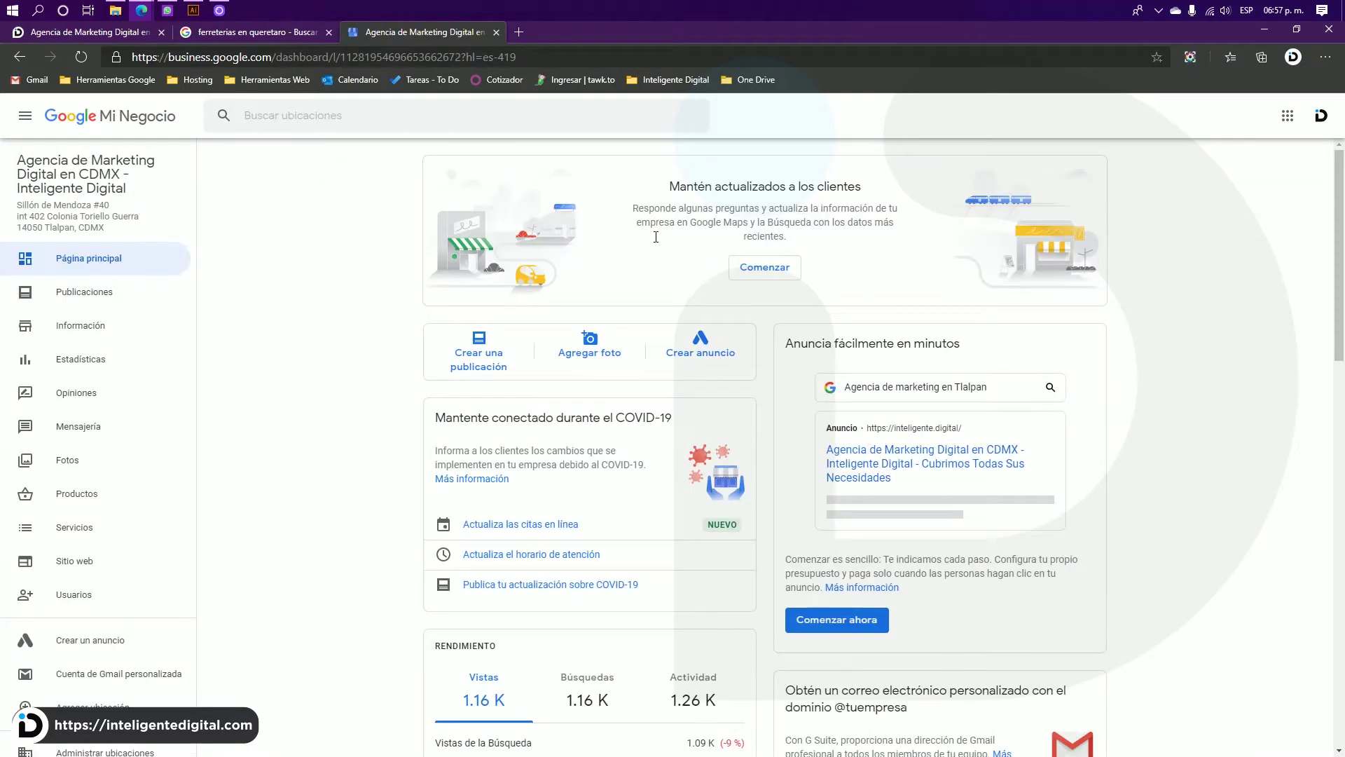
left_click(97, 503)
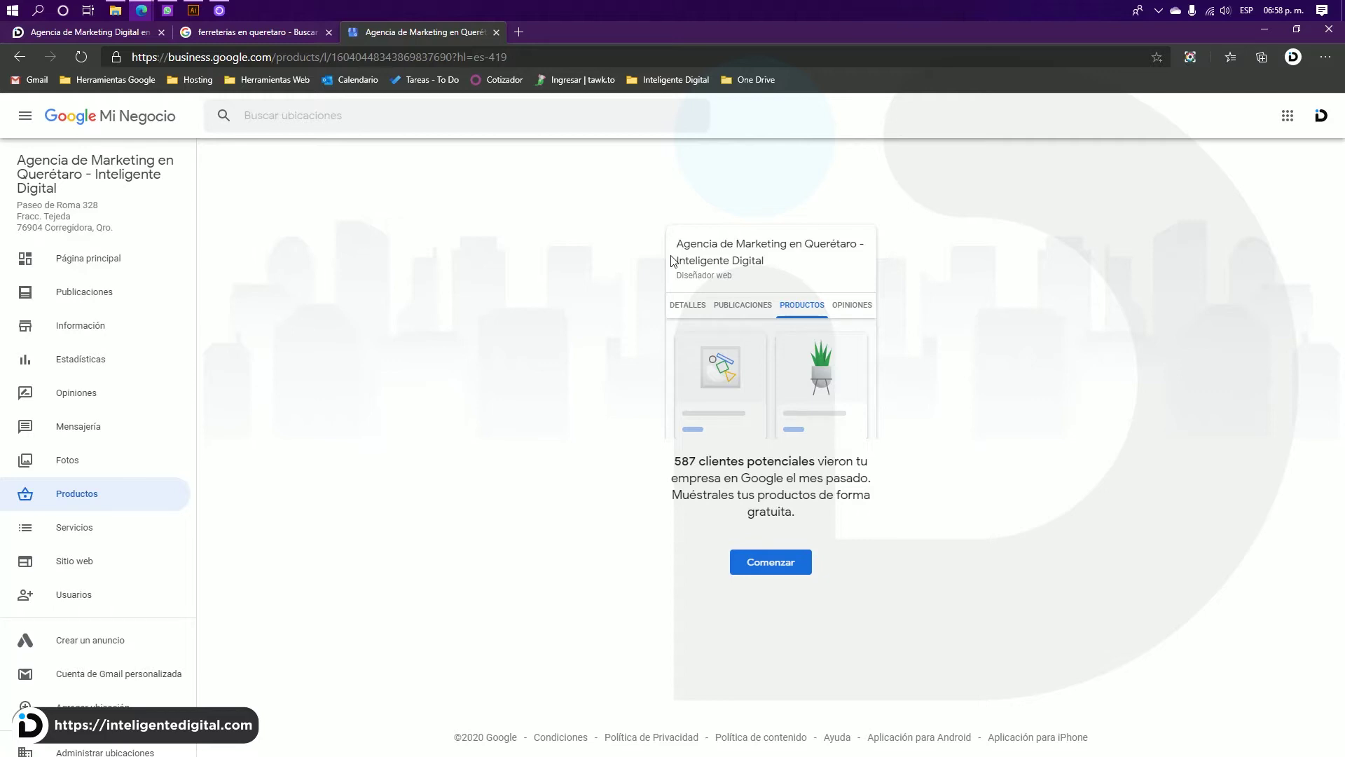
left_click(772, 559)
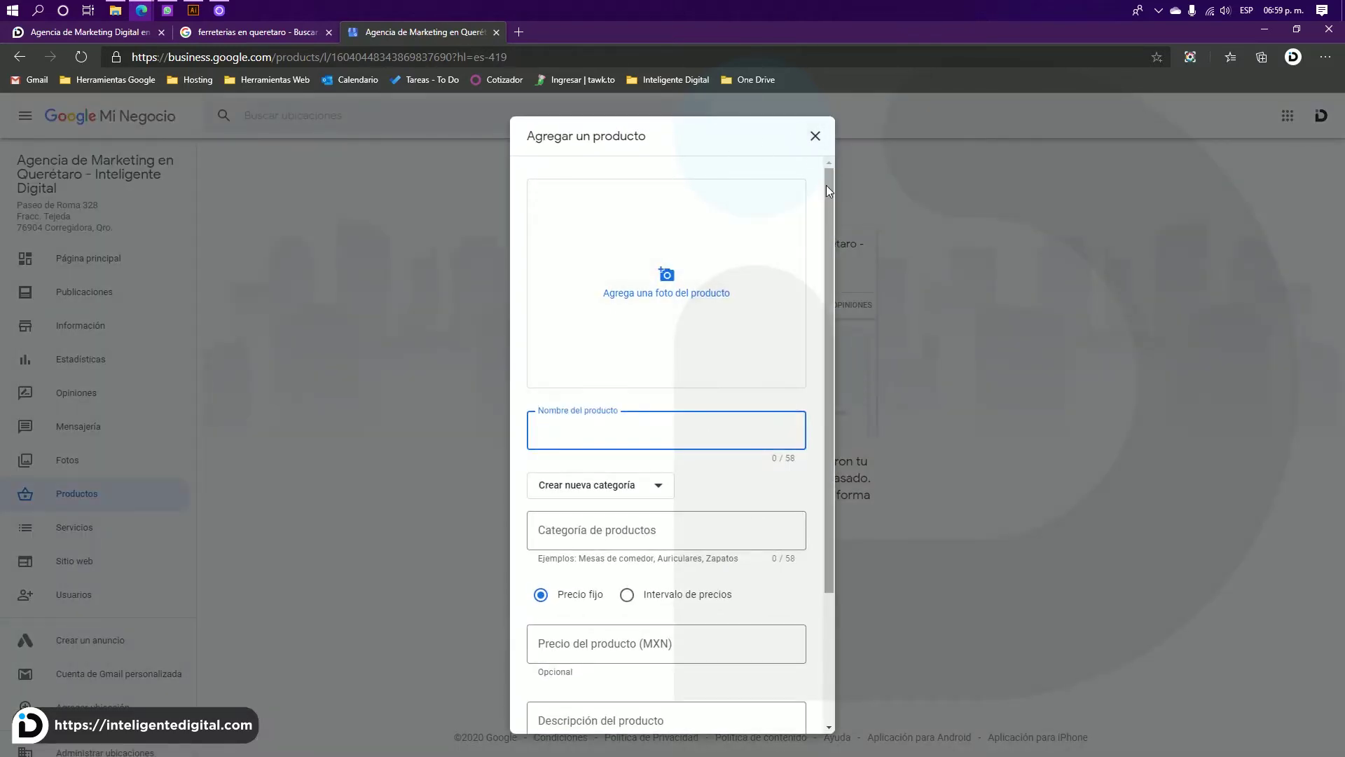
left_click(815, 136)
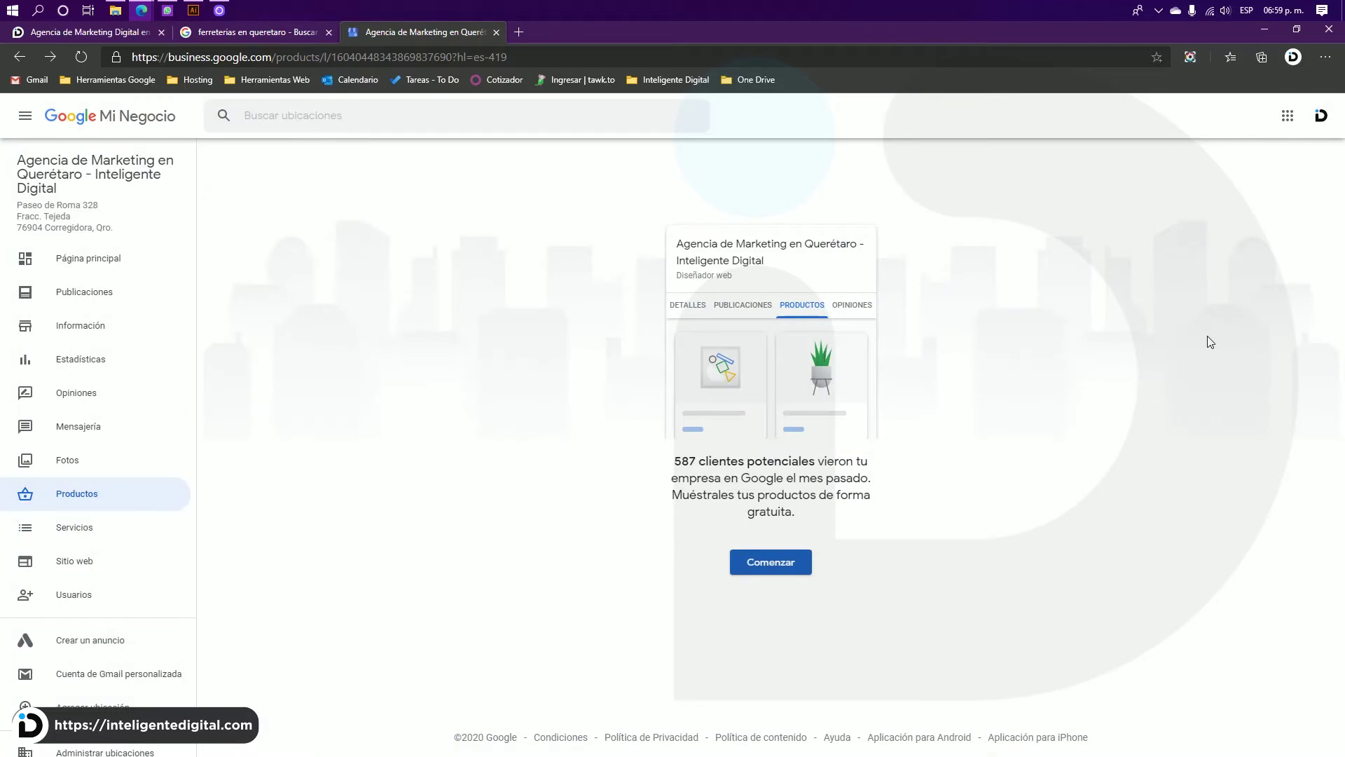
left_click_drag(676, 463, 868, 478)
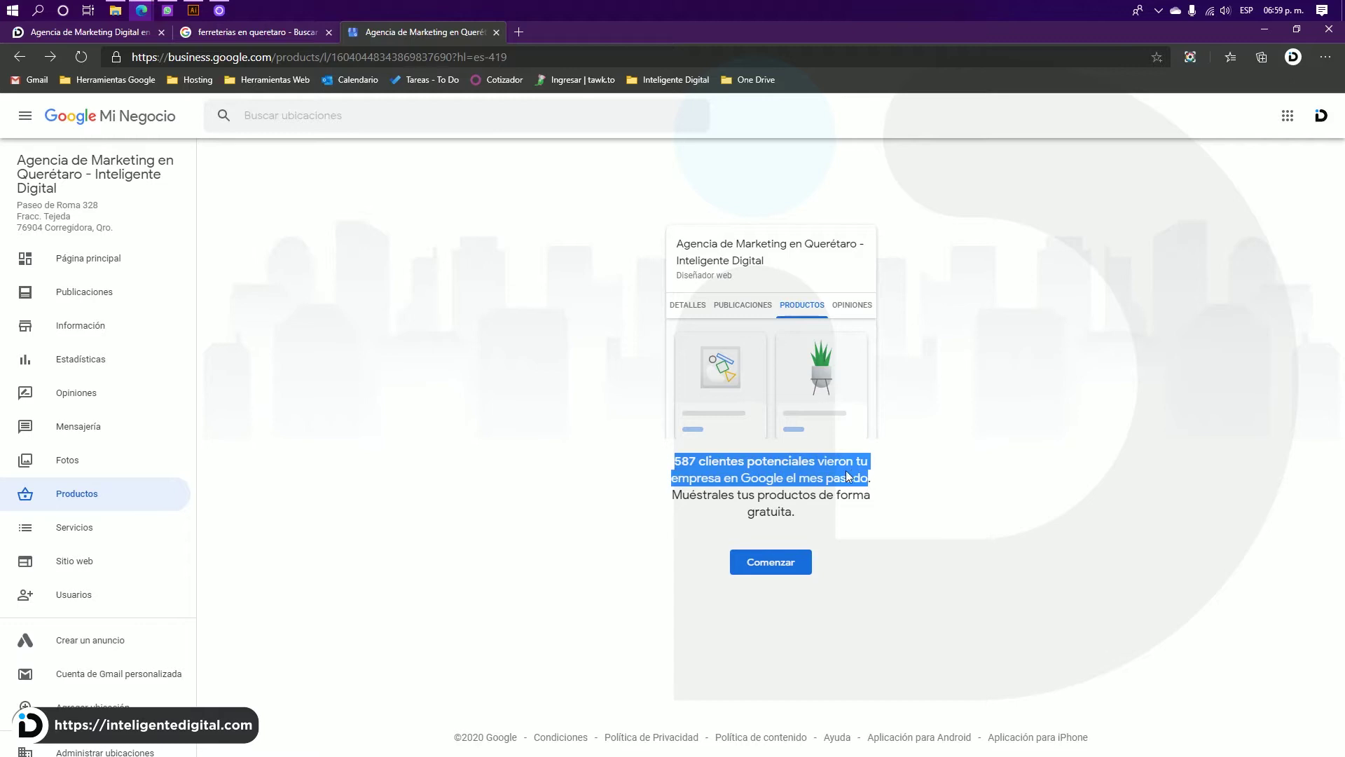
left_click(736, 510)
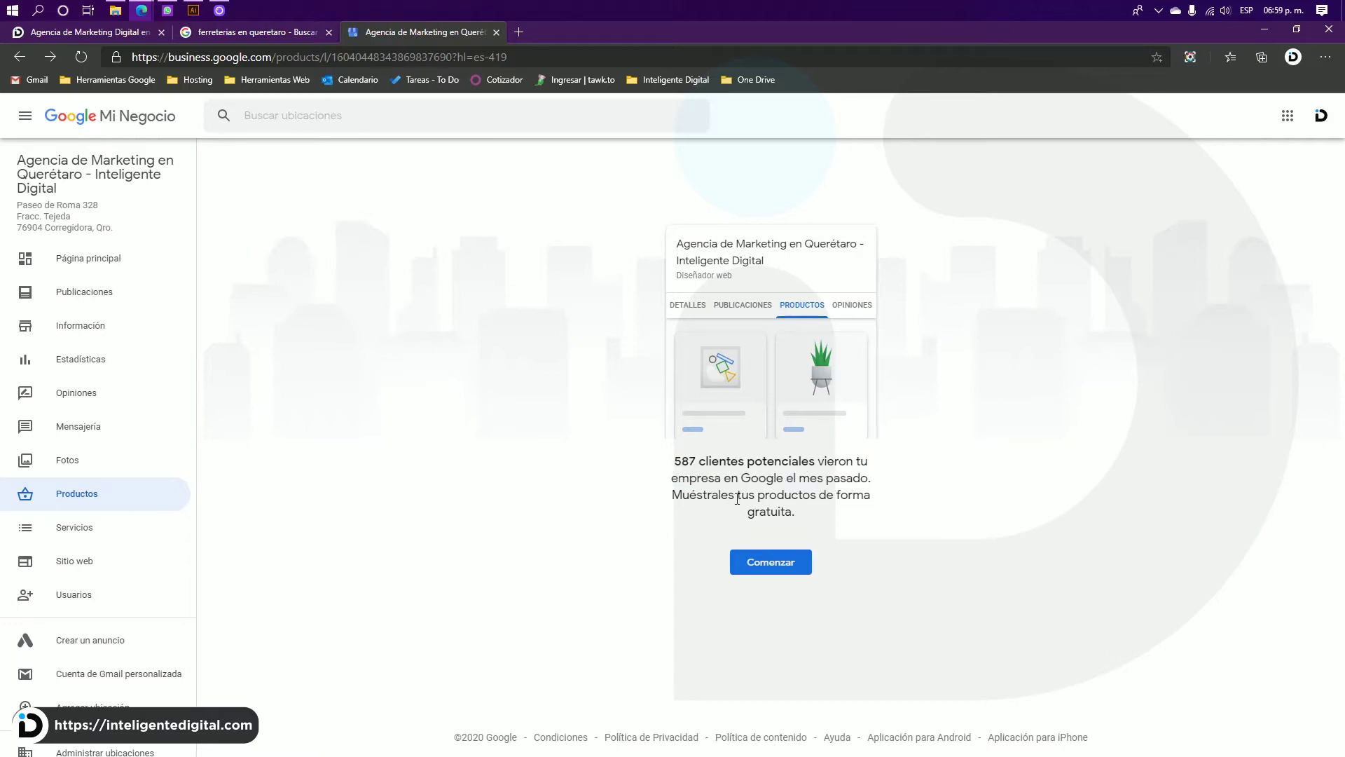
left_click_drag(675, 462, 738, 462)
left_click(778, 477)
Start a new product and add the "Posicionamiento Ficha Negocios" image from the Escritorio folder as its photo
left_click(790, 565)
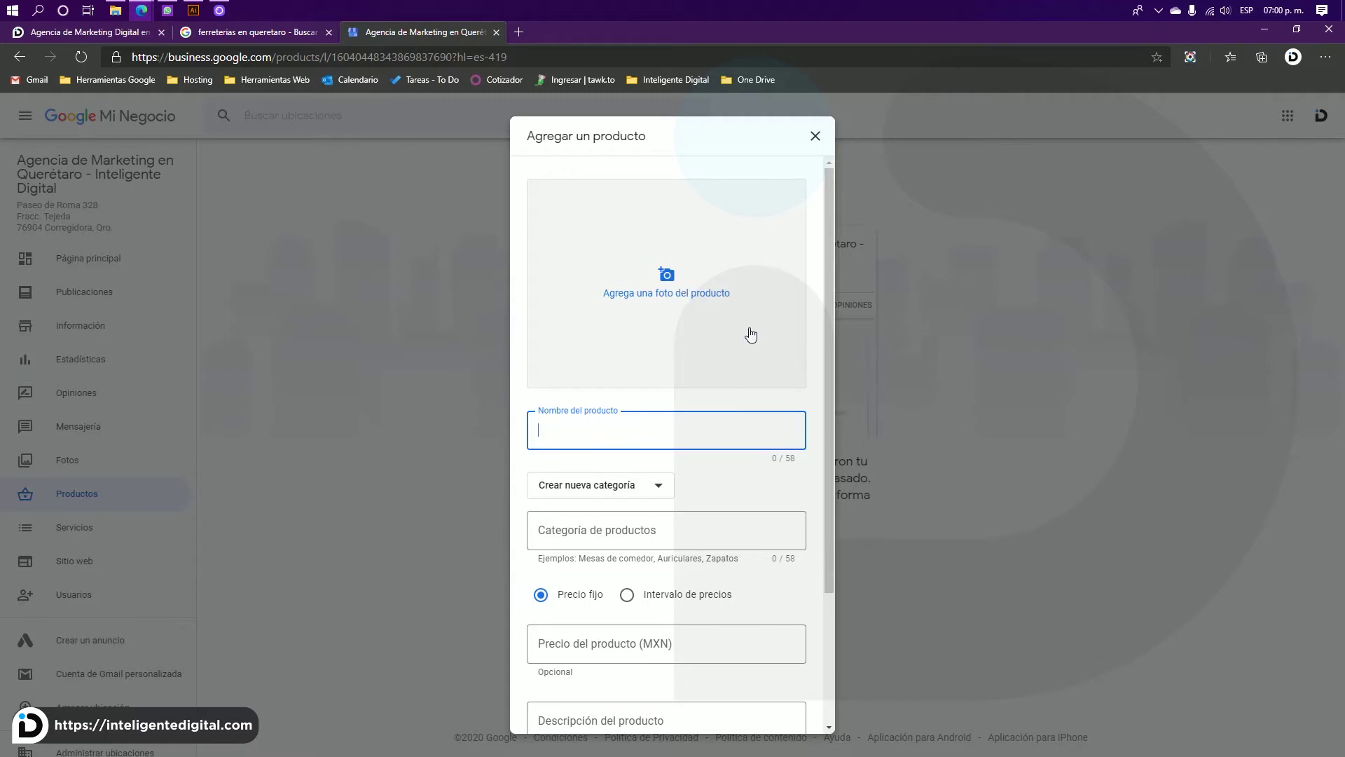
left_click(677, 279)
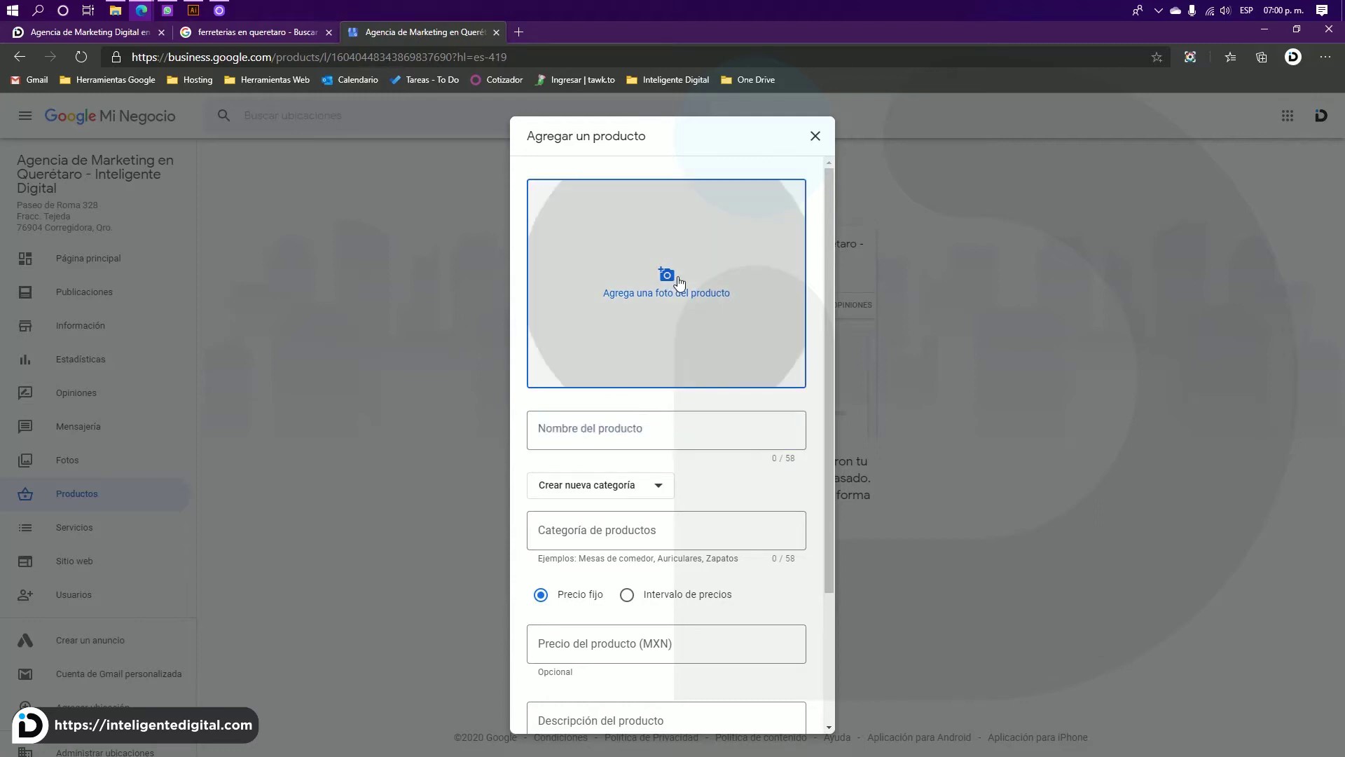
left_click(684, 464)
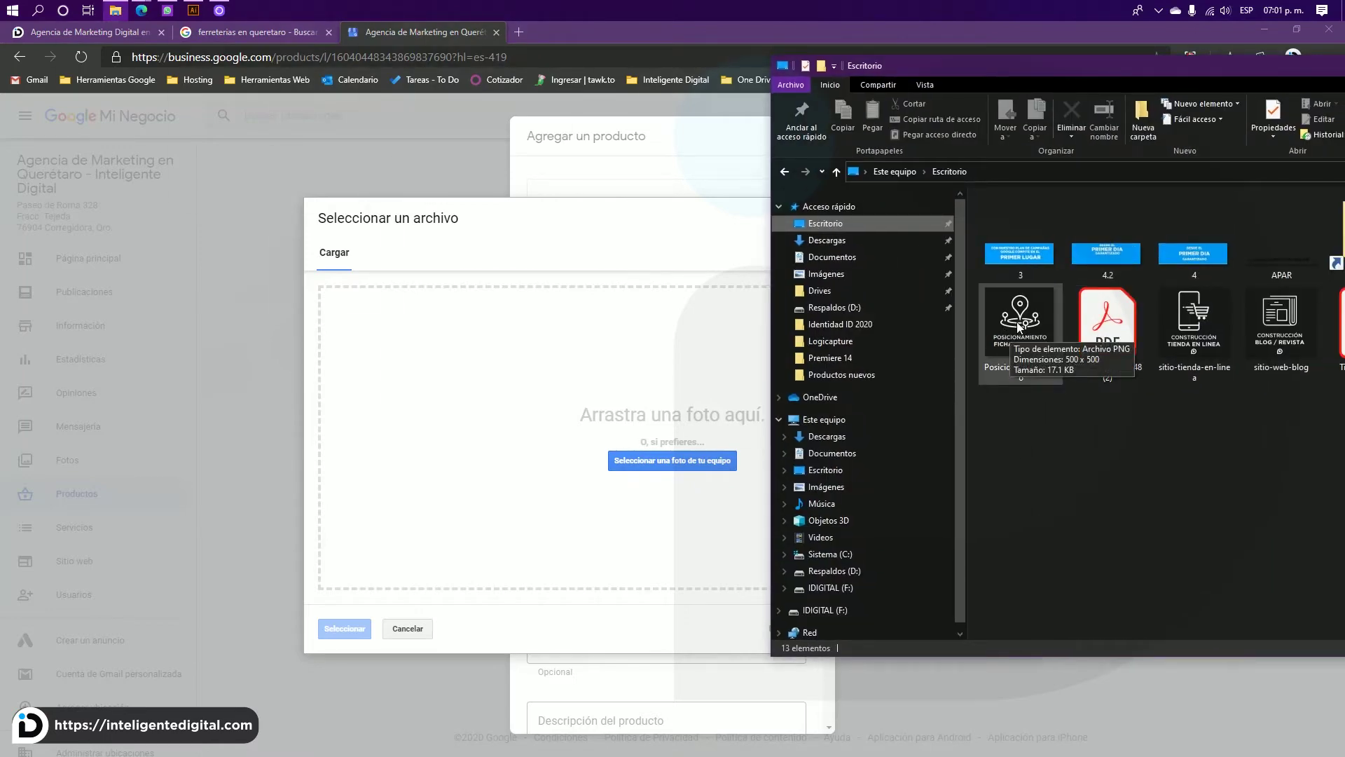
left_click_drag(1018, 326, 683, 372)
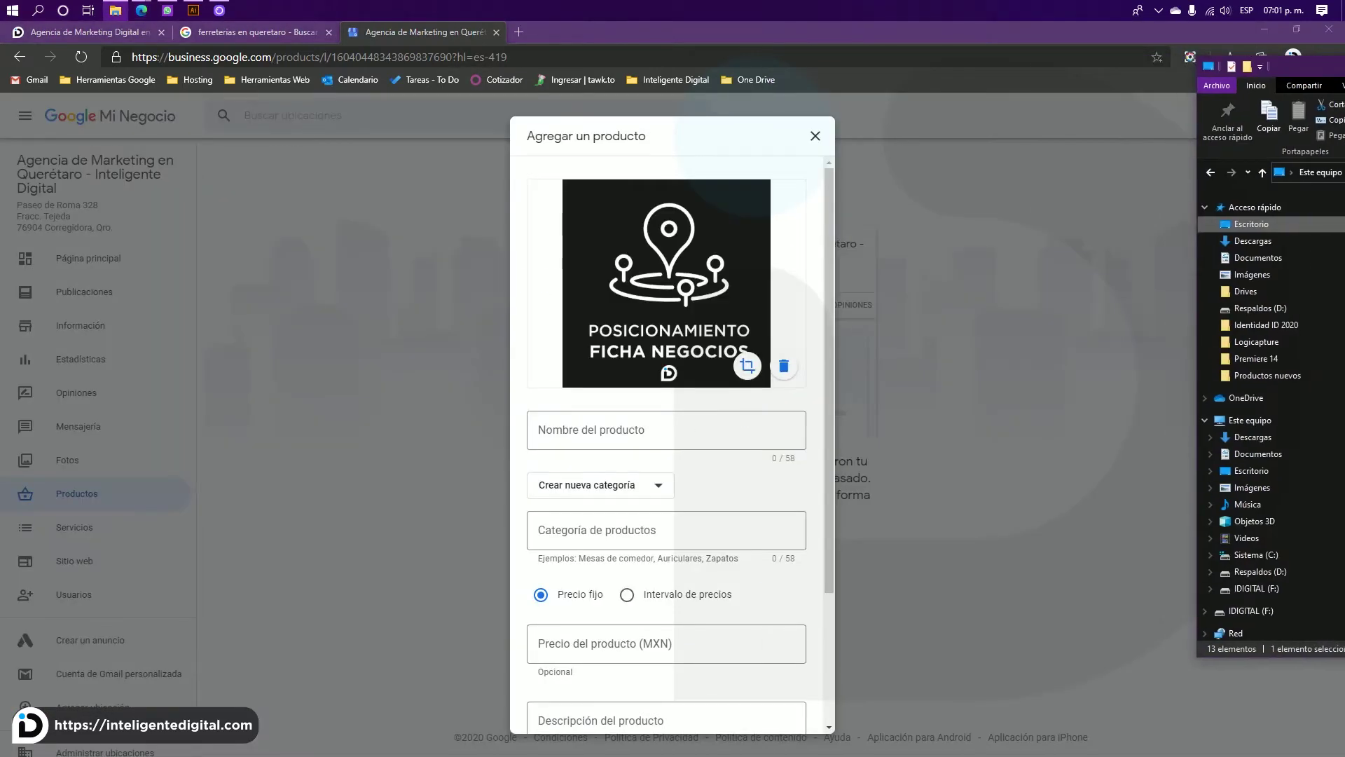
left_click(787, 309)
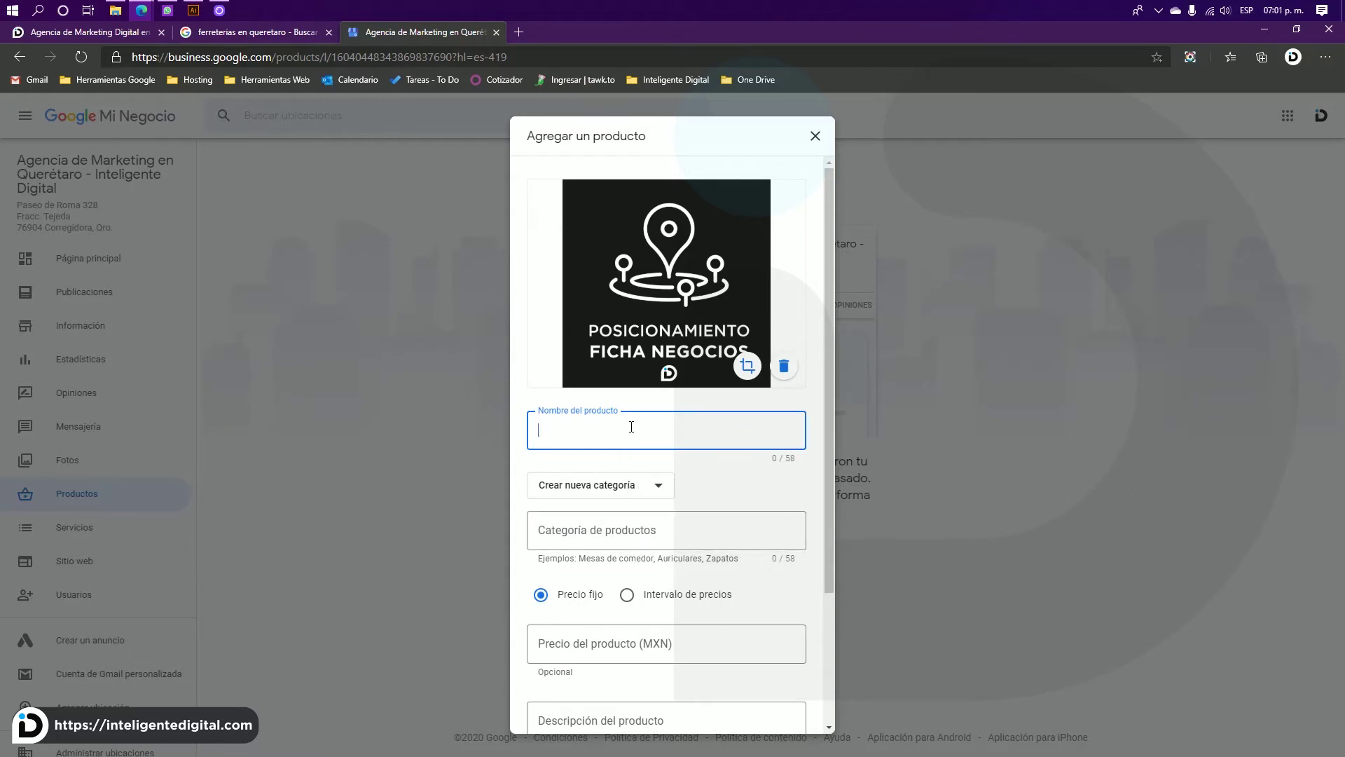
Name the product "Alta y Configuración Ficha Mi Negocio" and assign it the new category "Posicionamiento SEO / SEM"
type("Alta y Configuración Ficha Mi Negocio")
left_click_drag(590, 429, 481, 434)
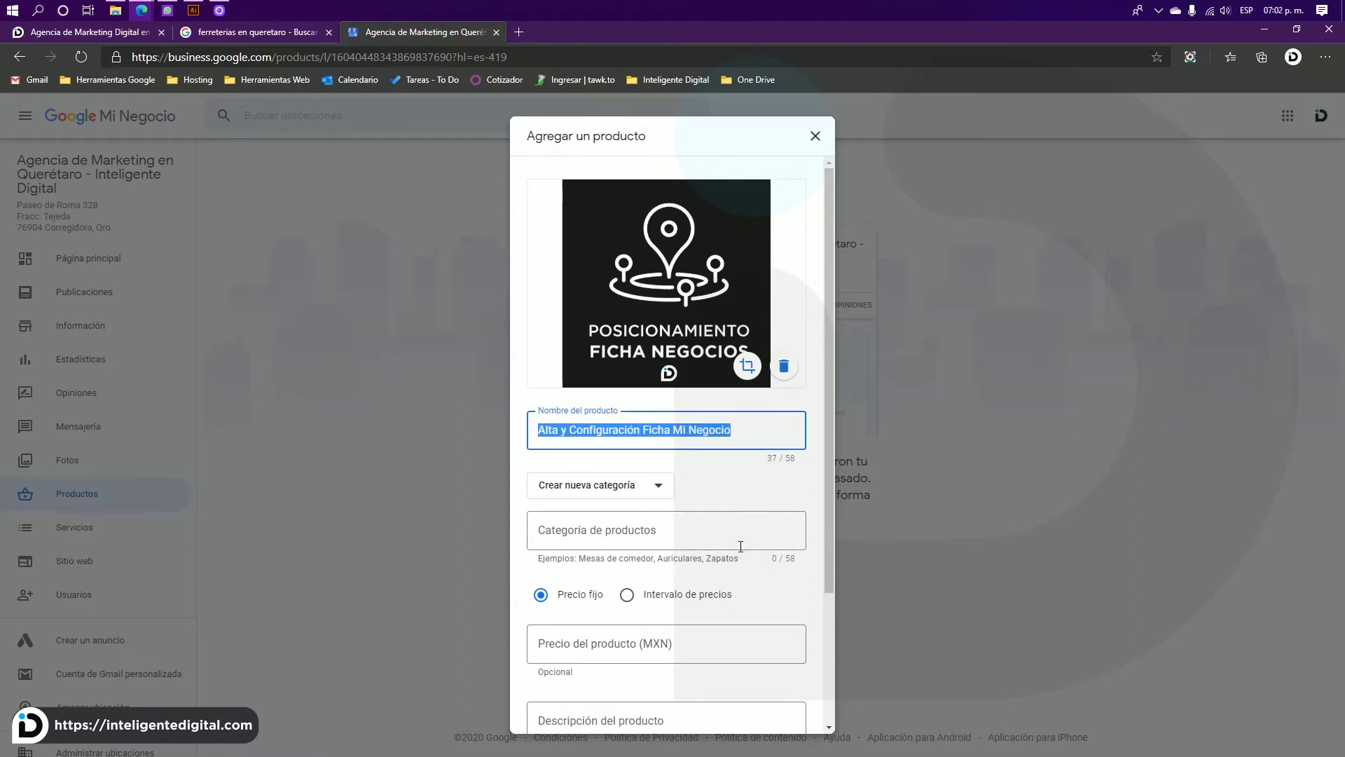
left_click(665, 530)
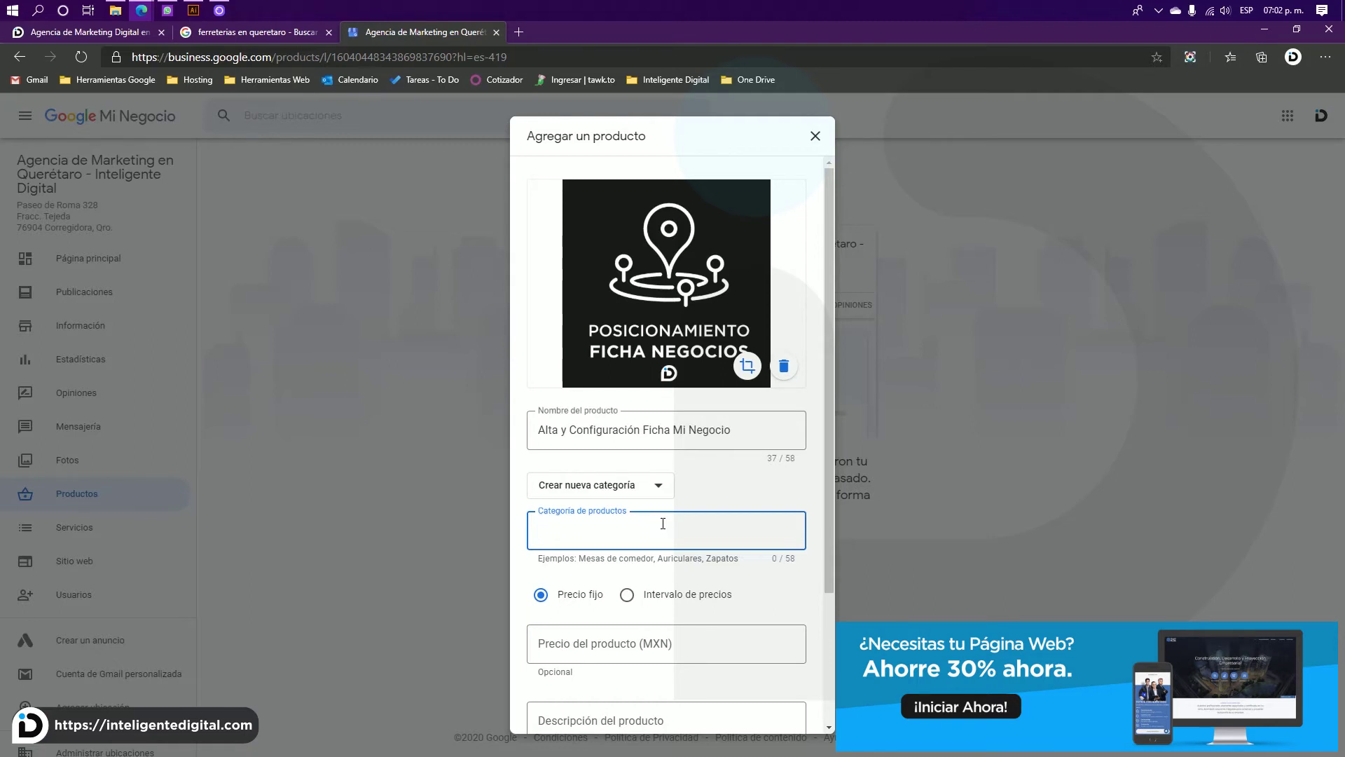
type("Posicionamiento SEO / SEM")
Set the product's fixed price to 1500 MXN
scroll(663, 523, "down", 3)
left_click(603, 460)
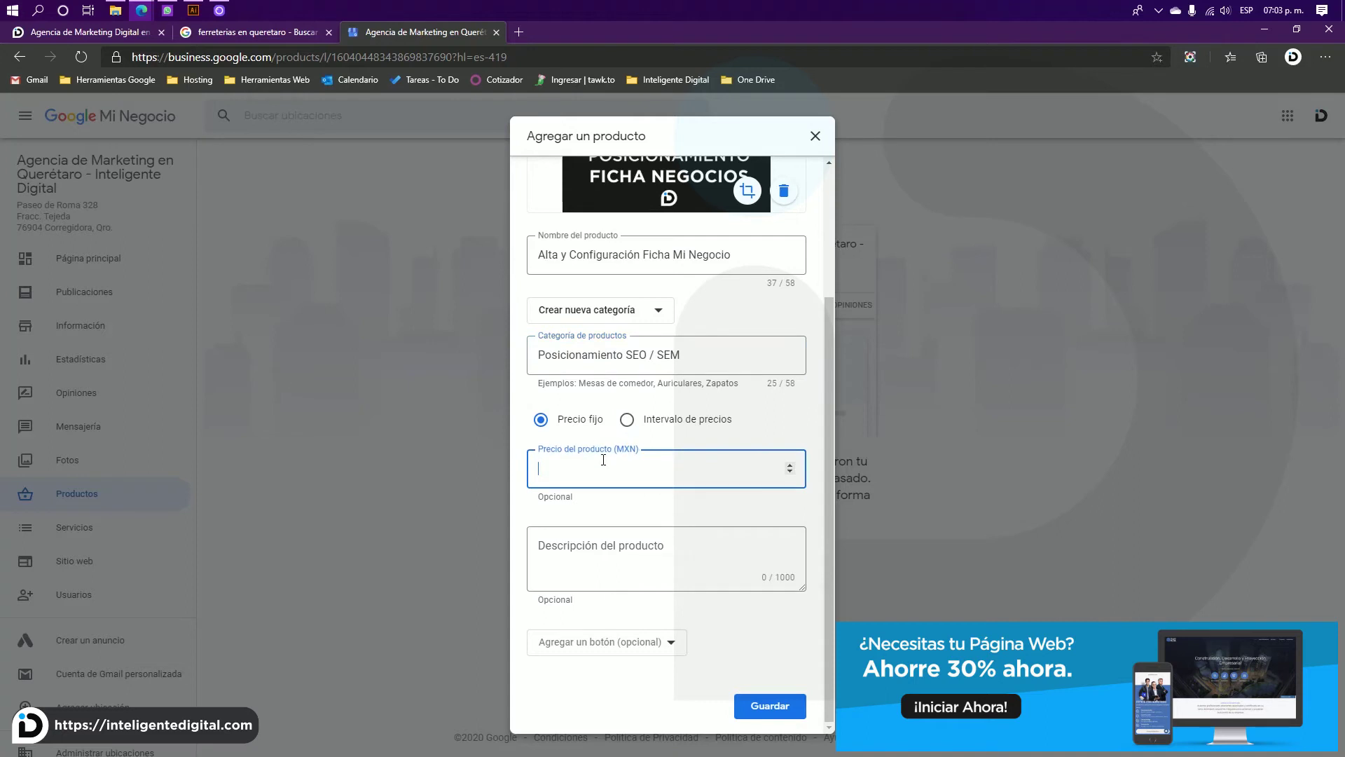
type("1500")
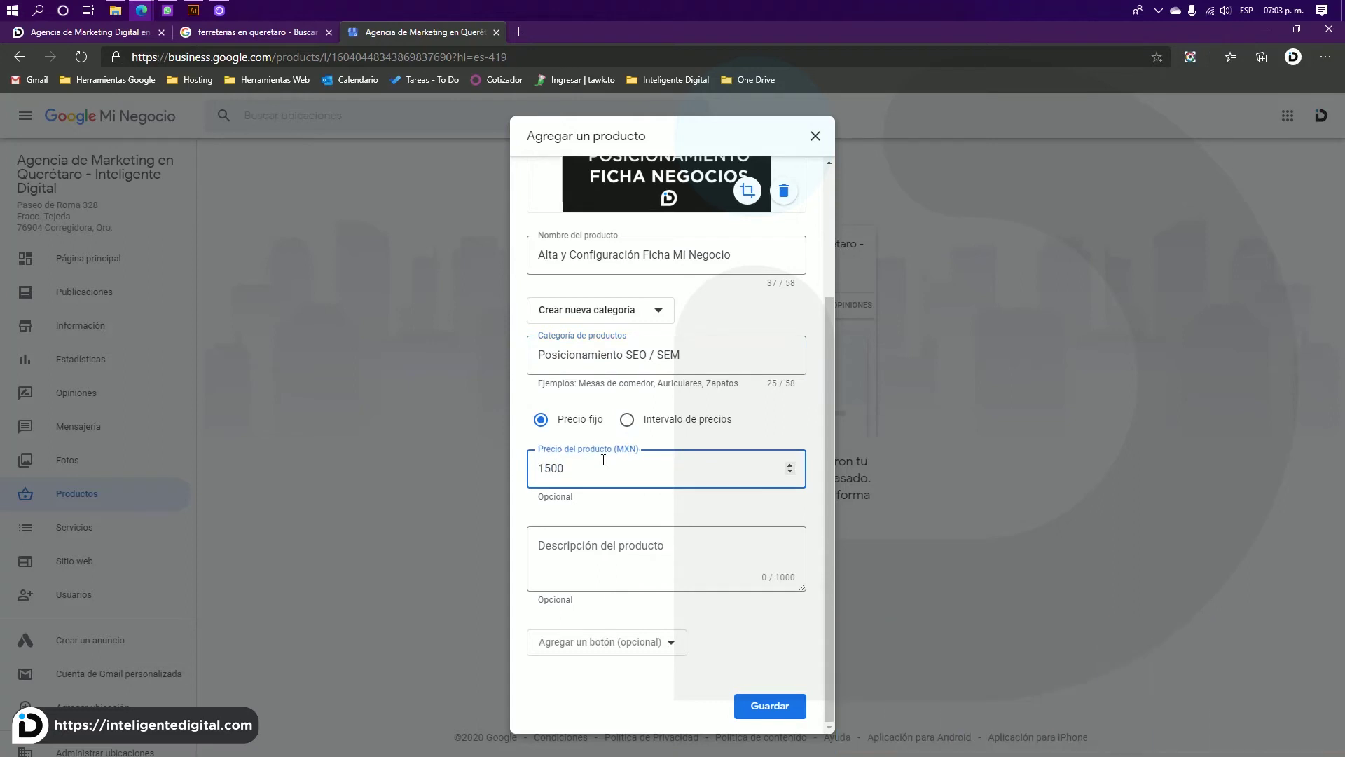
key("Tab")
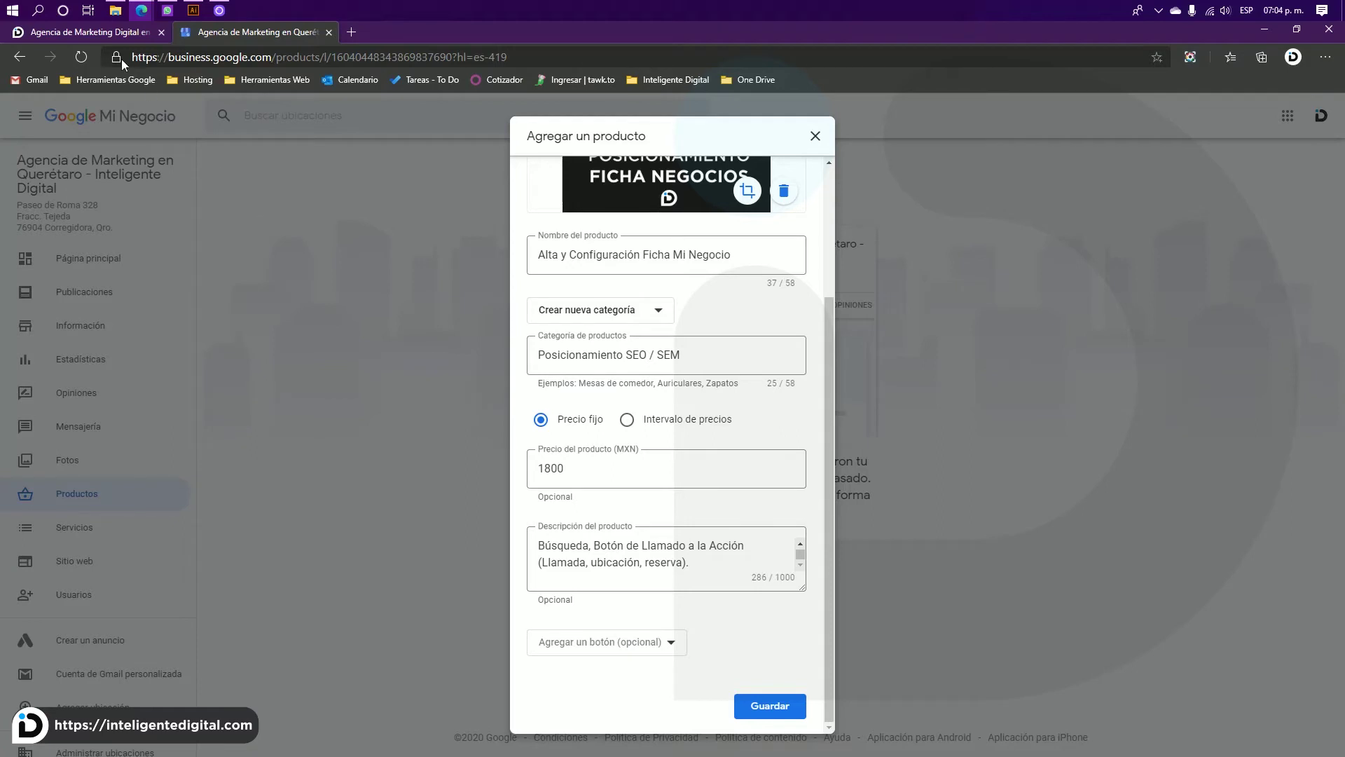
Switch to the inteligente.digital website, open its Google Ads page and copy the page address
left_click(120, 31)
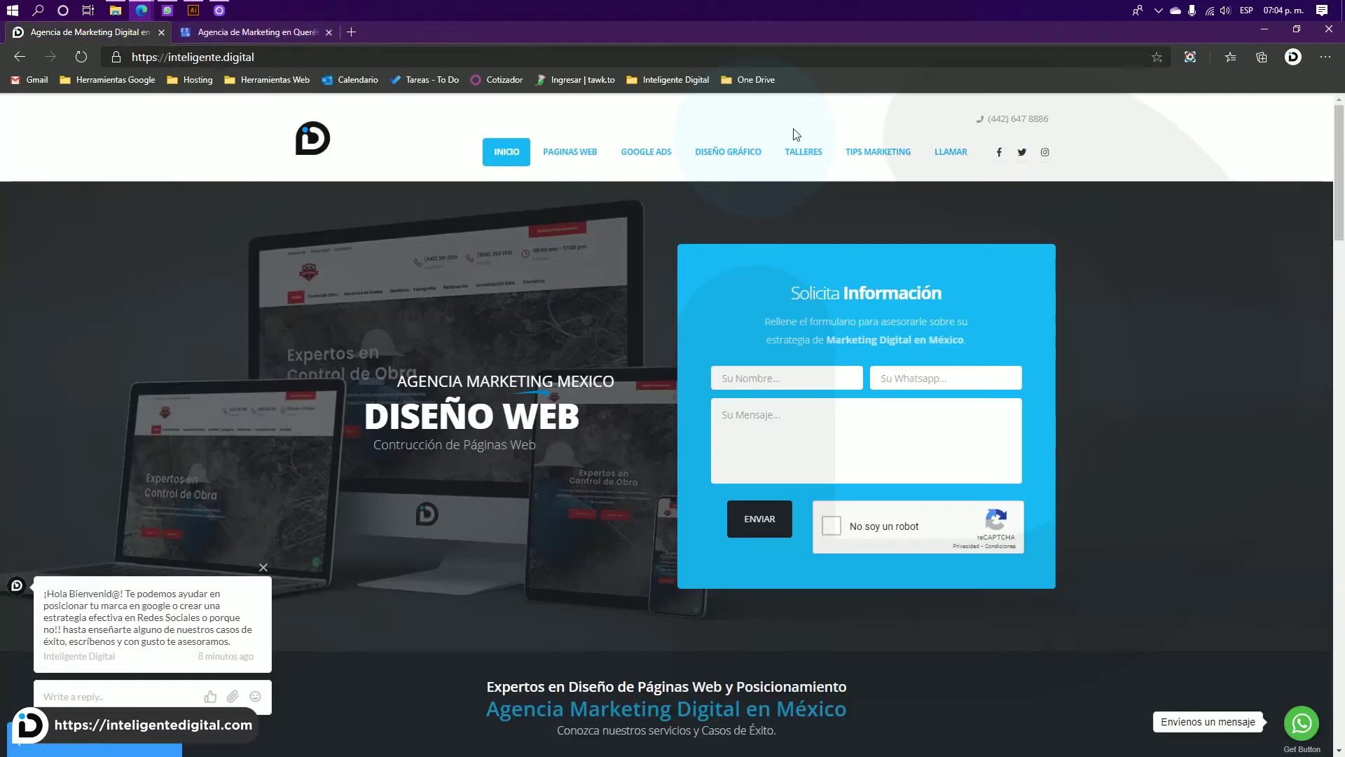
left_click(646, 151)
left_click(376, 57)
key("ctrl+c")
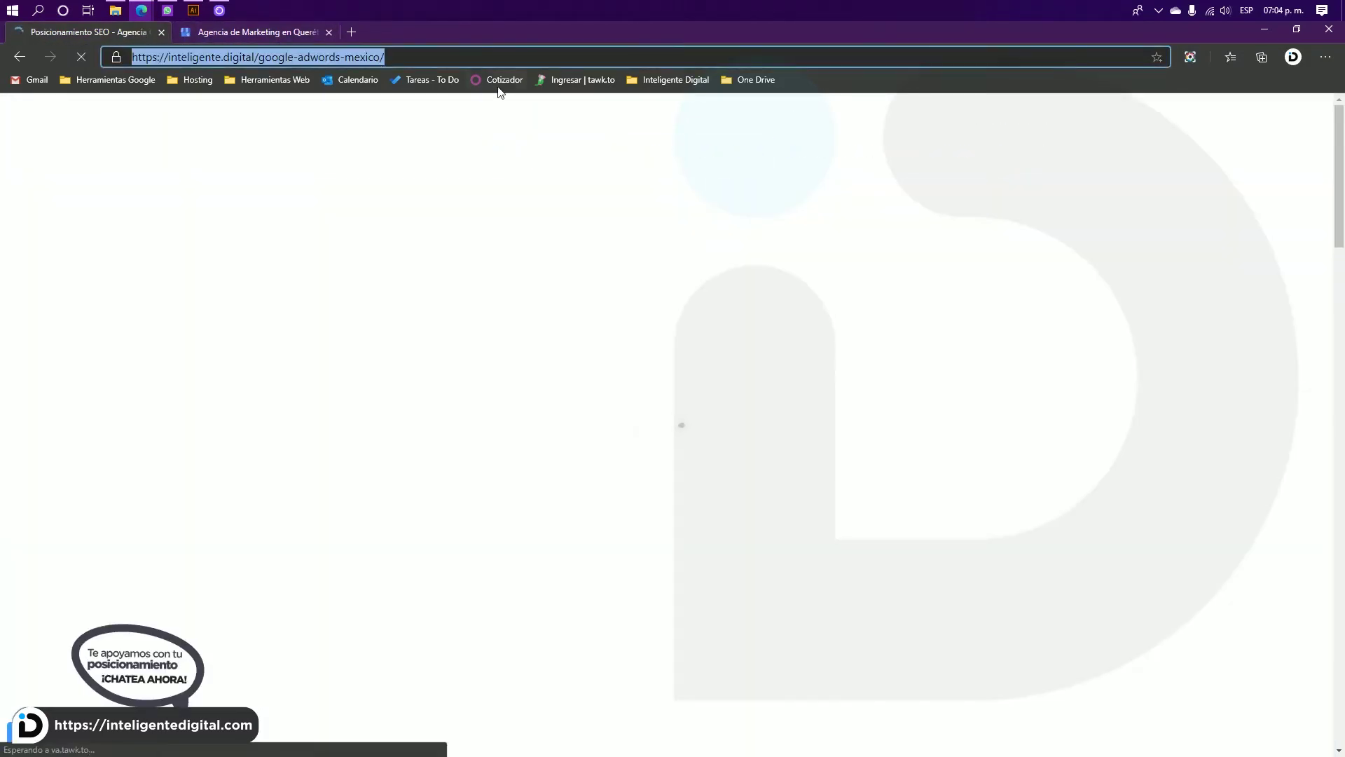
left_click(272, 26)
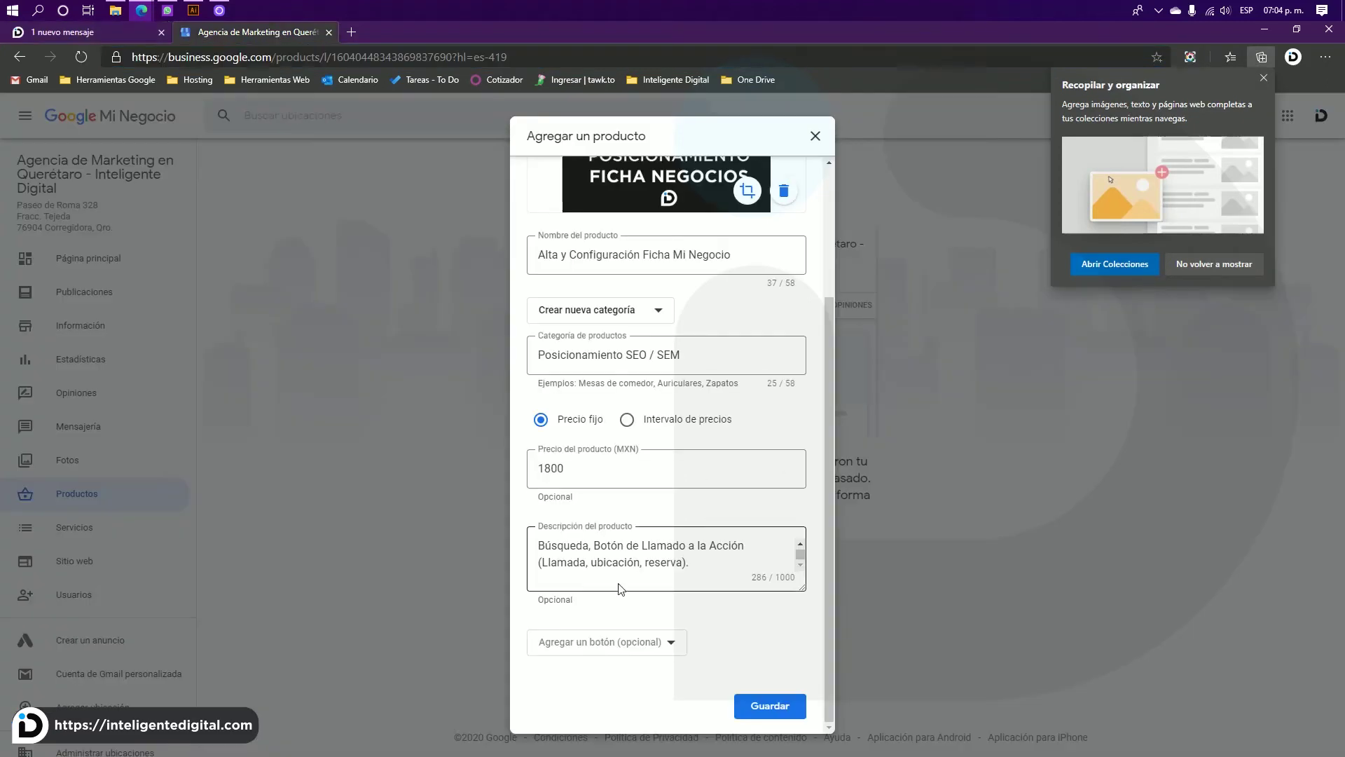
left_click(638, 649)
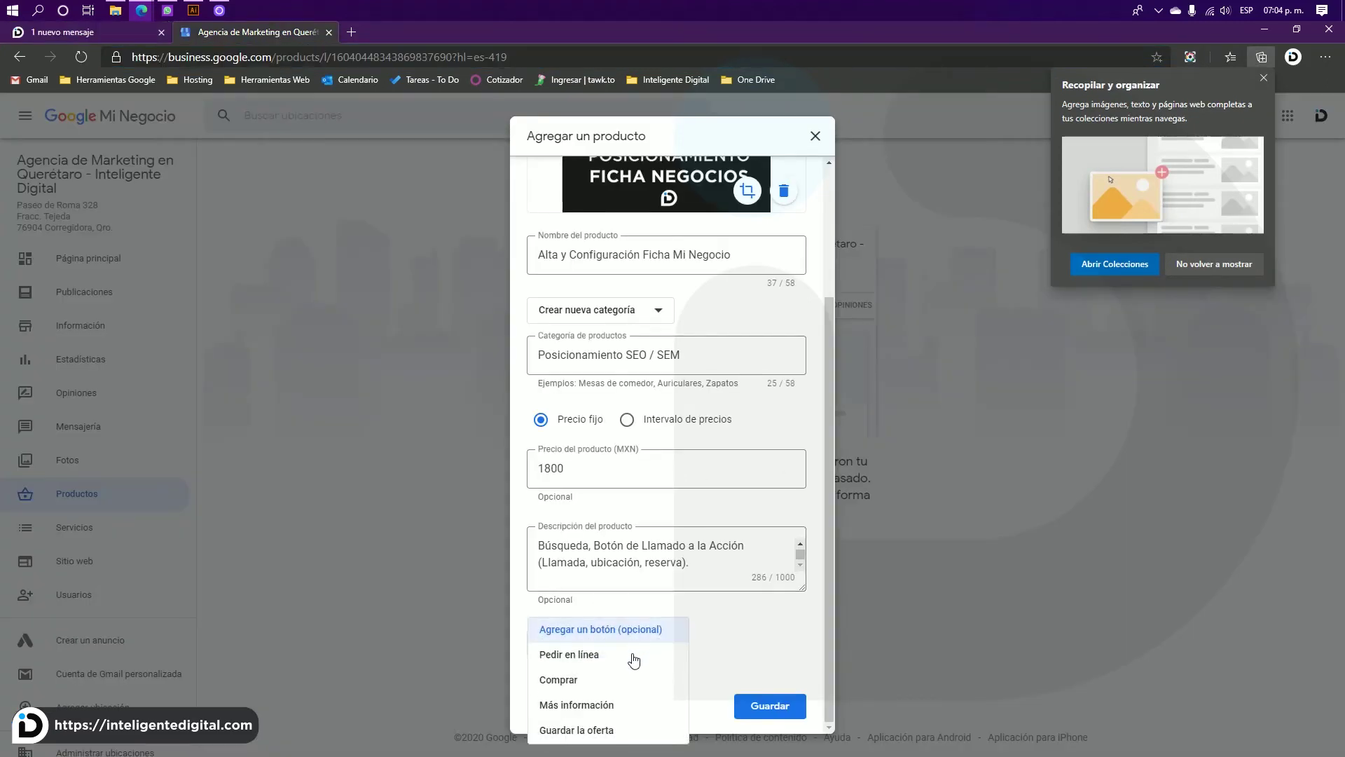
left_click(622, 681)
left_click(650, 642)
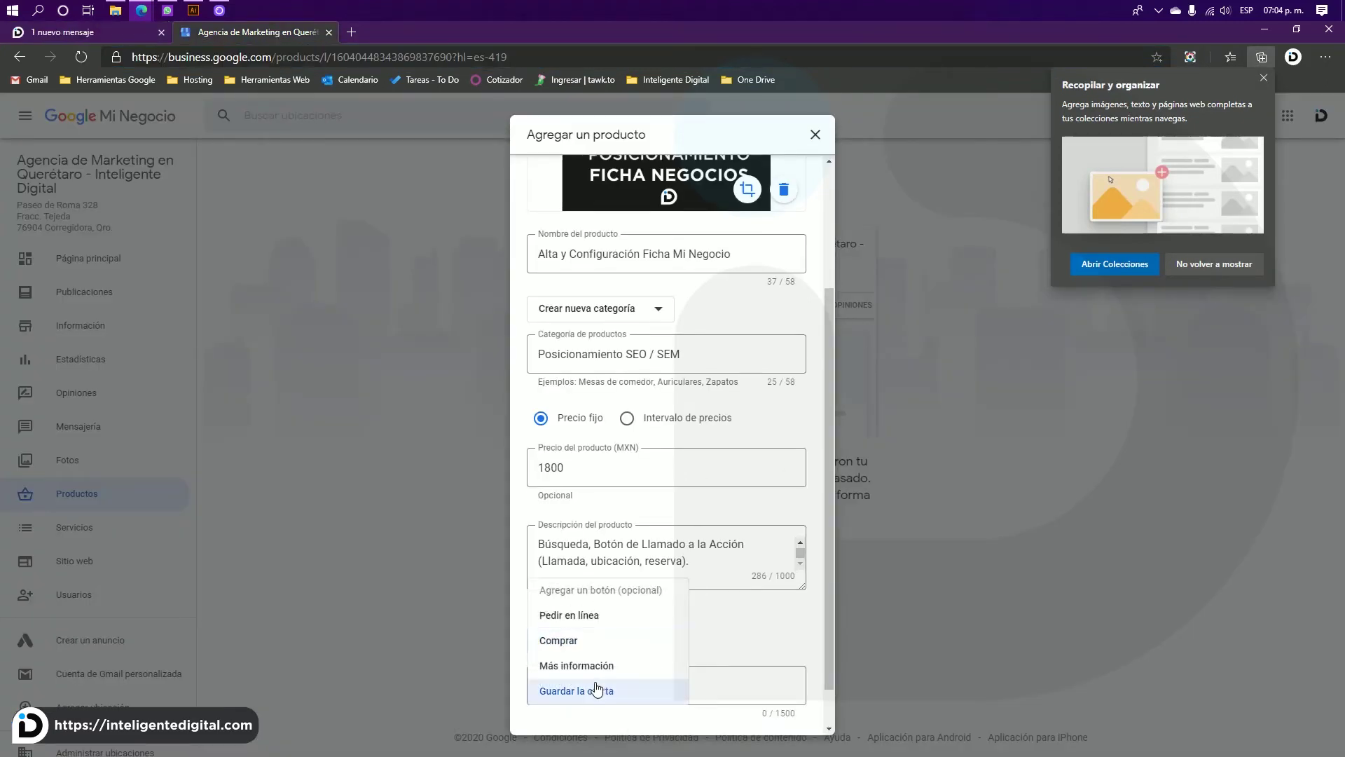
left_click(603, 666)
left_click(645, 685)
key("ctrl+v")
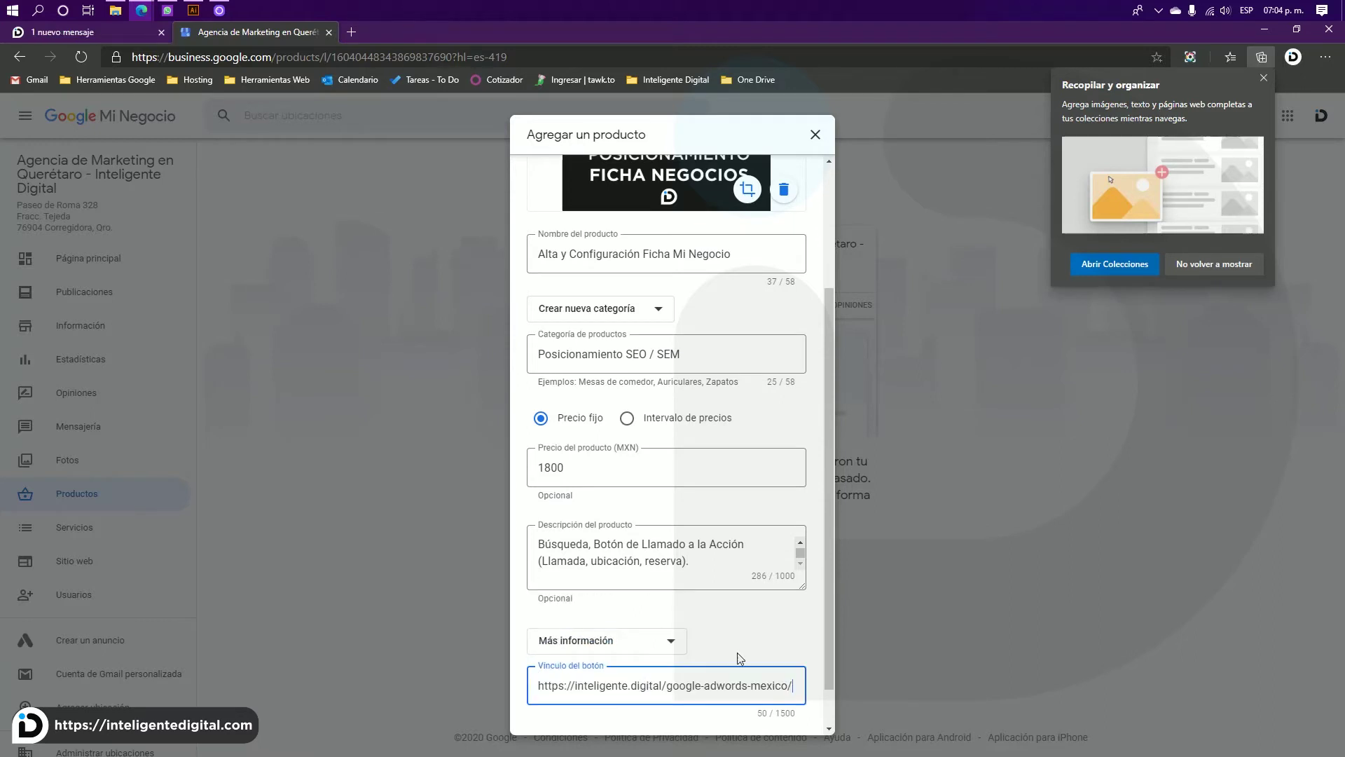
scroll(740, 658, "down", 1)
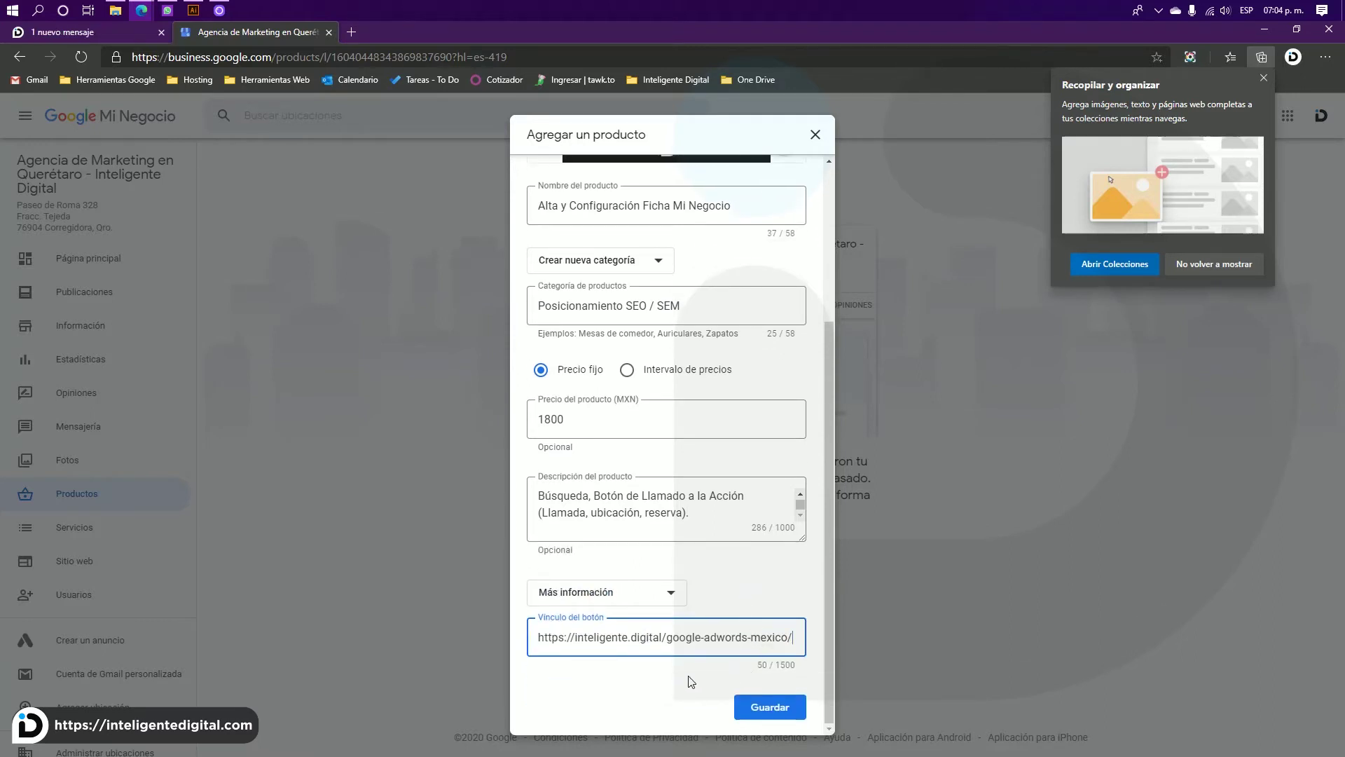
left_click(779, 712)
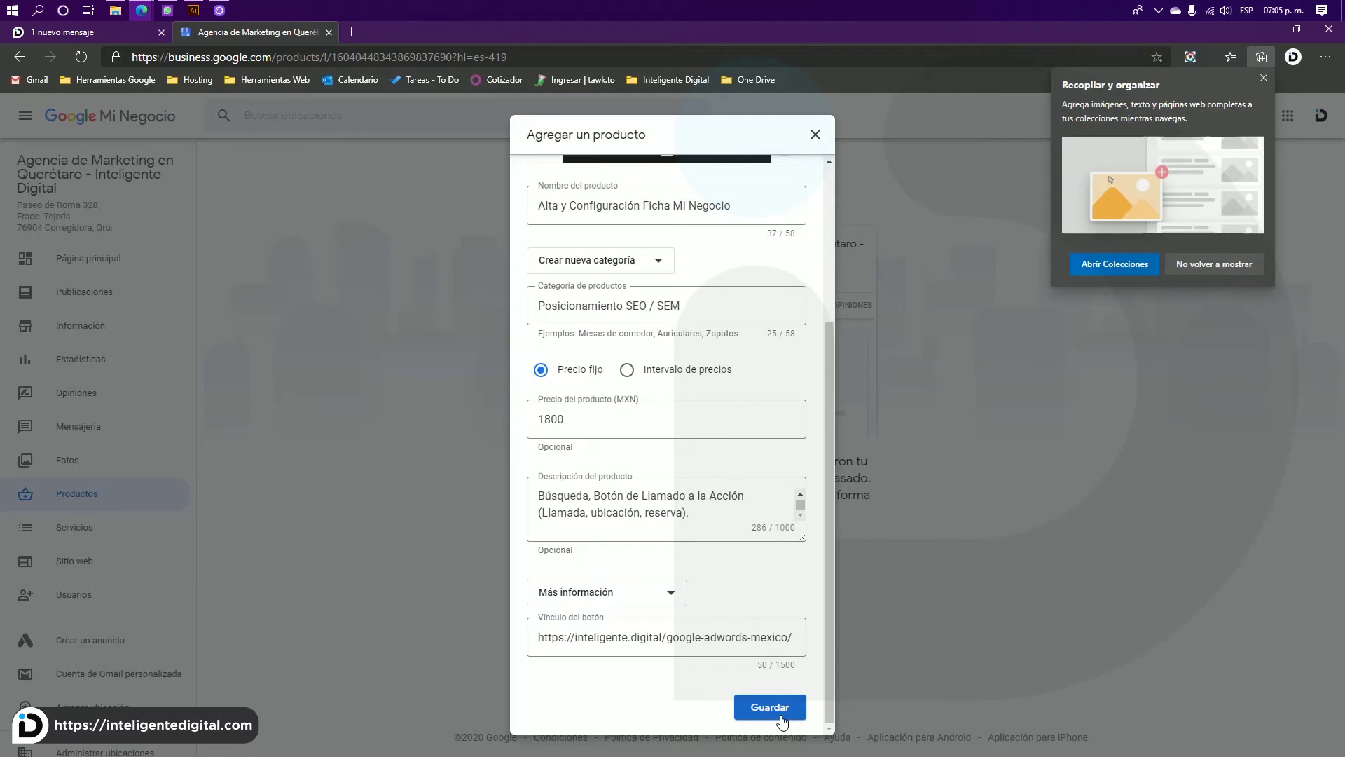
left_click(783, 720)
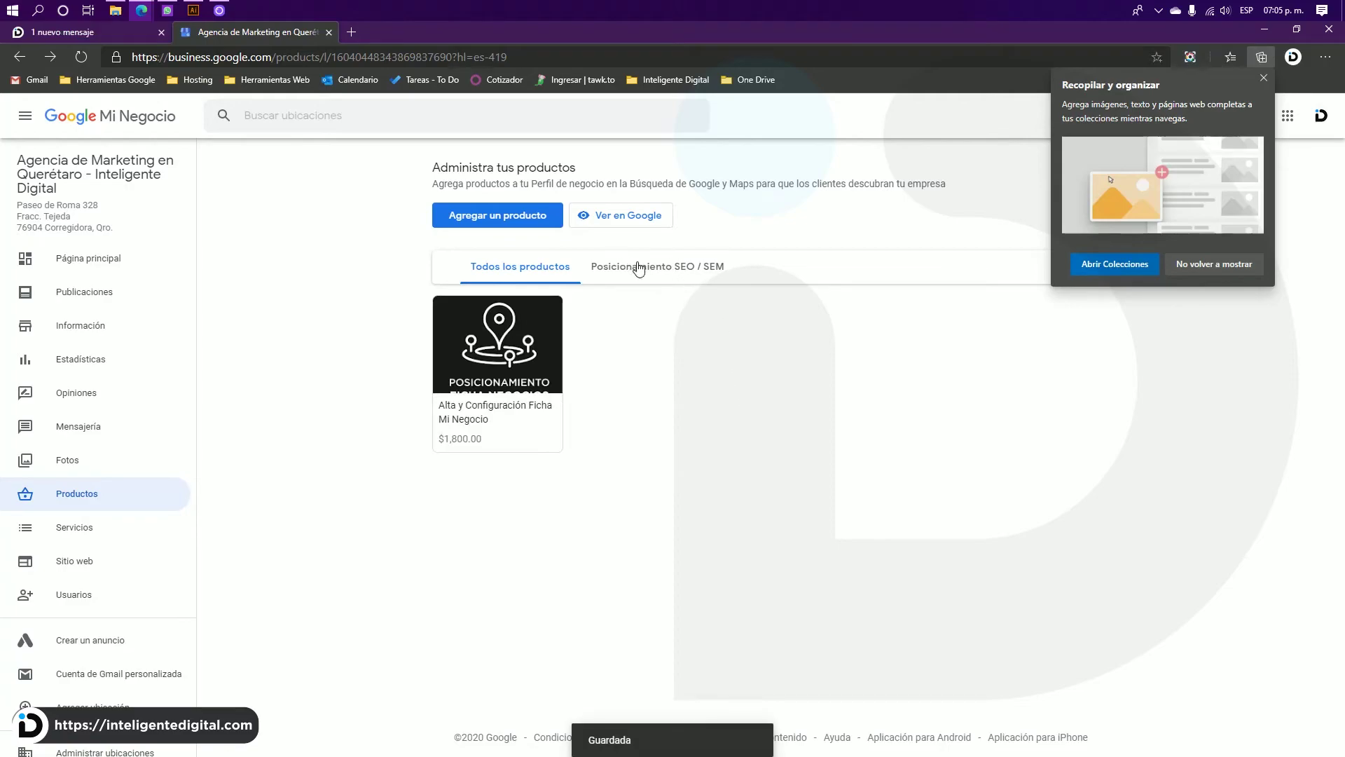
Mark the Posicionamiento SEO / SEM category and the product card with red arrows in a screen capture, and dismiss the capture
mouse_move(375, 225)
left_mouse_down()
mouse_move(895, 444)
mouse_move(989, 520)
left_mouse_up()
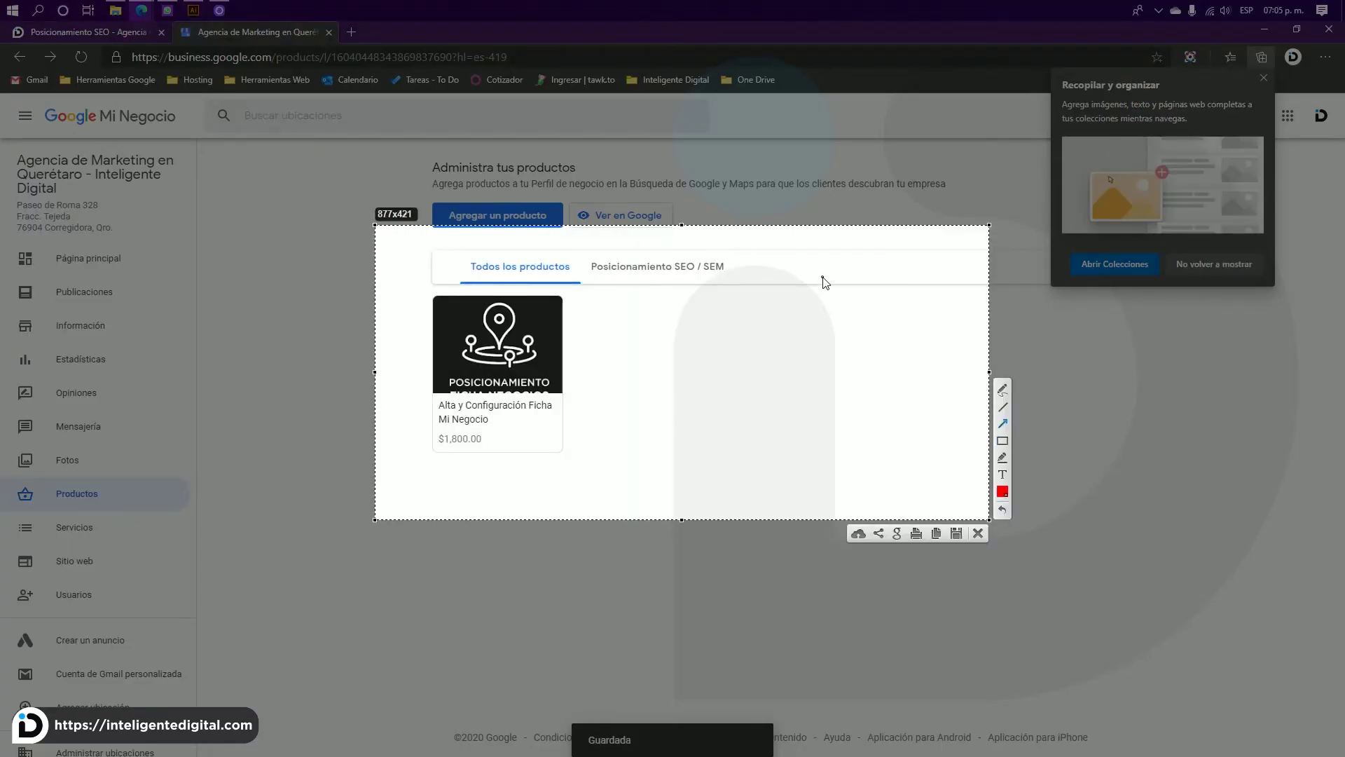
left_click_drag(839, 269, 739, 266)
mouse_move(878, 444)
left_mouse_down()
mouse_move(694, 414)
mouse_move(598, 372)
left_mouse_up()
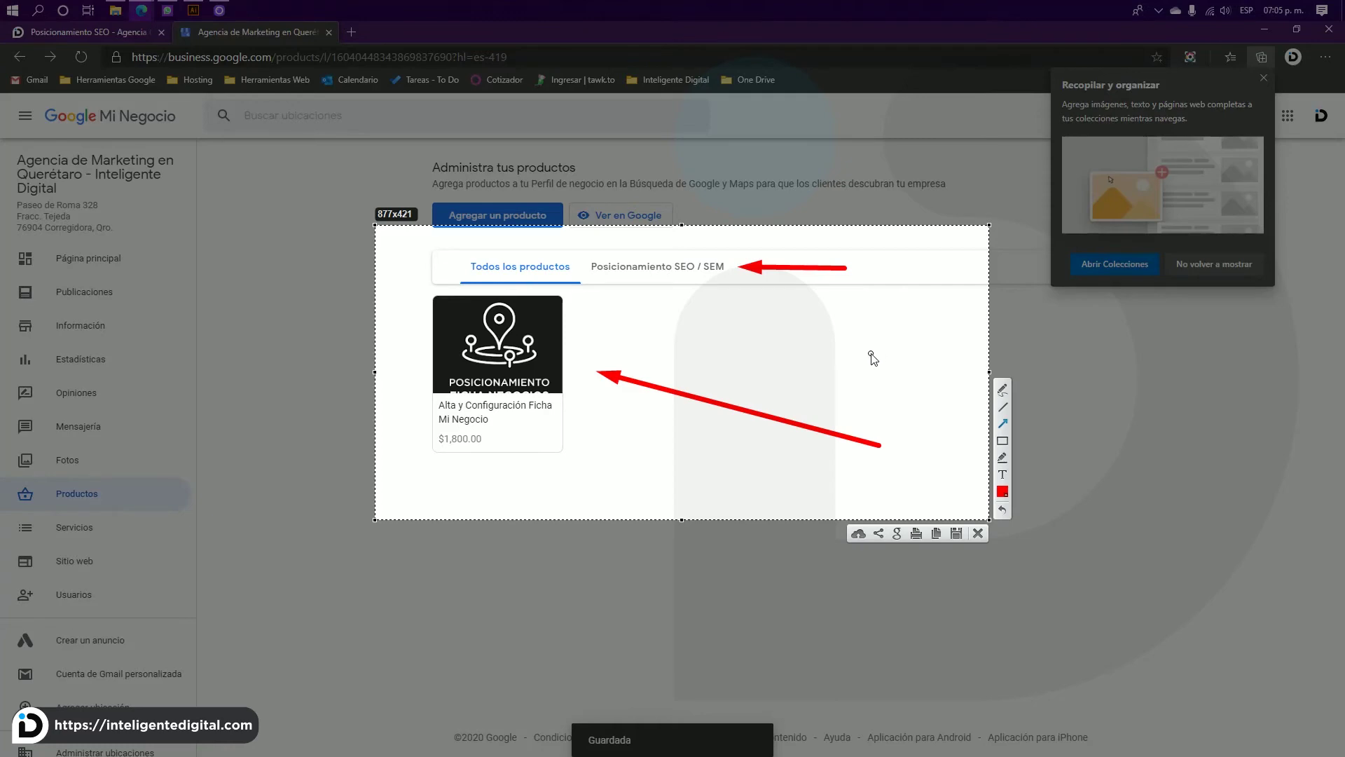
key("Escape")
Start another product with the "Construcción Tienda en Linea" image as its photo and name it "Construcción Web Ecommerce"
left_click(498, 215)
left_click_drag(721, 475, 769, 372)
type("Construcción Web Ecommerce")
Create the new category "Construcción Web" for the ecommerce product
left_click(666, 491)
left_click(666, 496)
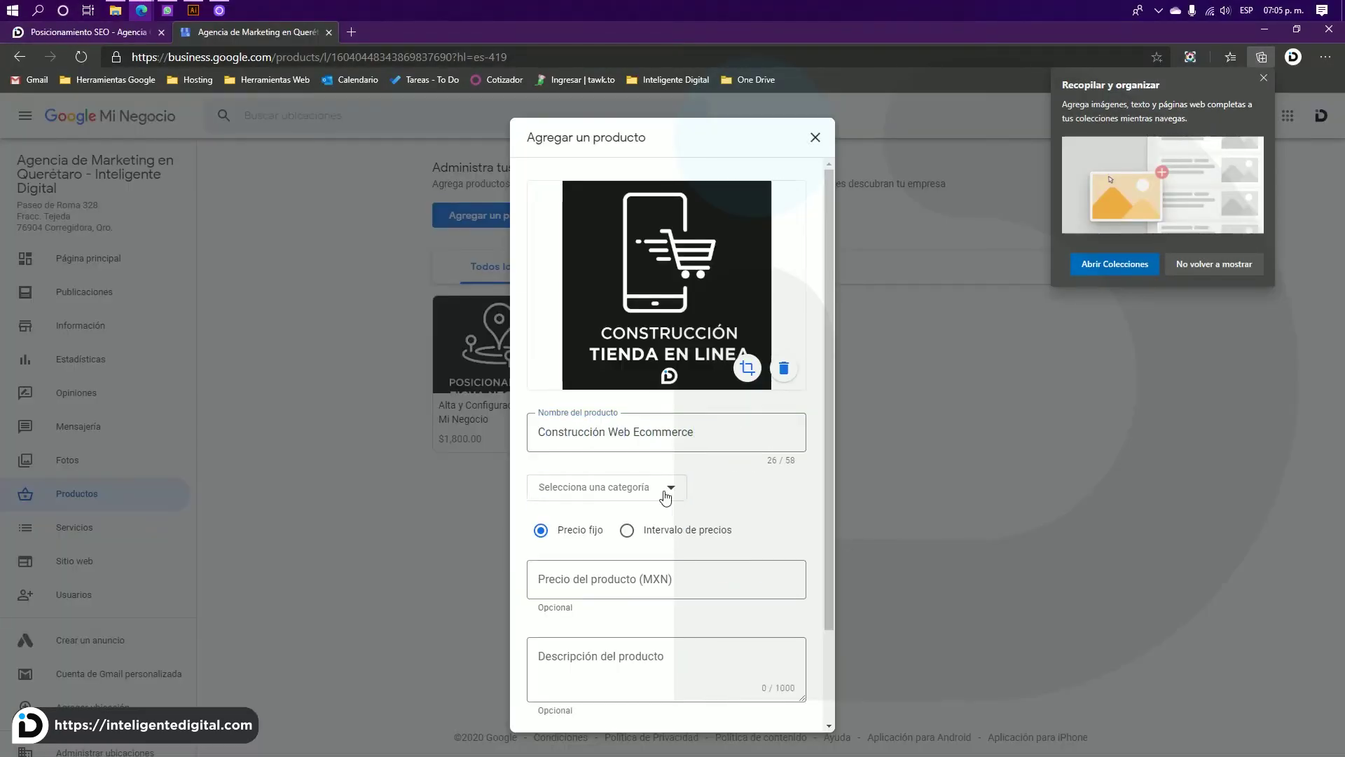
type("Construcción Web")
Give the ecommerce product a price range of 7000 to 20000 MXN and paste in its description
scroll(633, 587, "down", 2)
key("Tab")
key("Tab")
left_click(627, 478)
type("000")
key("Tab")
type("20000")
key("Tab")
key("ctrl+v")
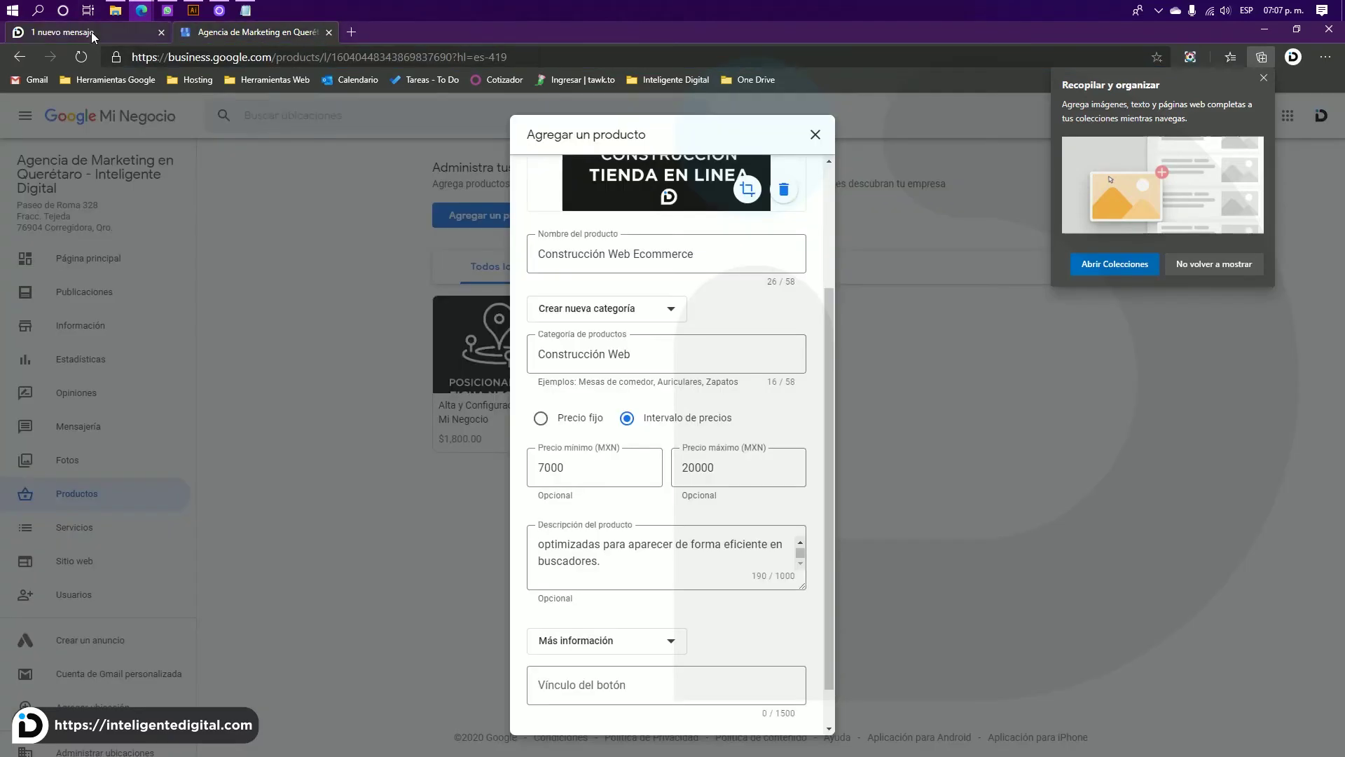
left_click(93, 33)
key("ctrl+v")
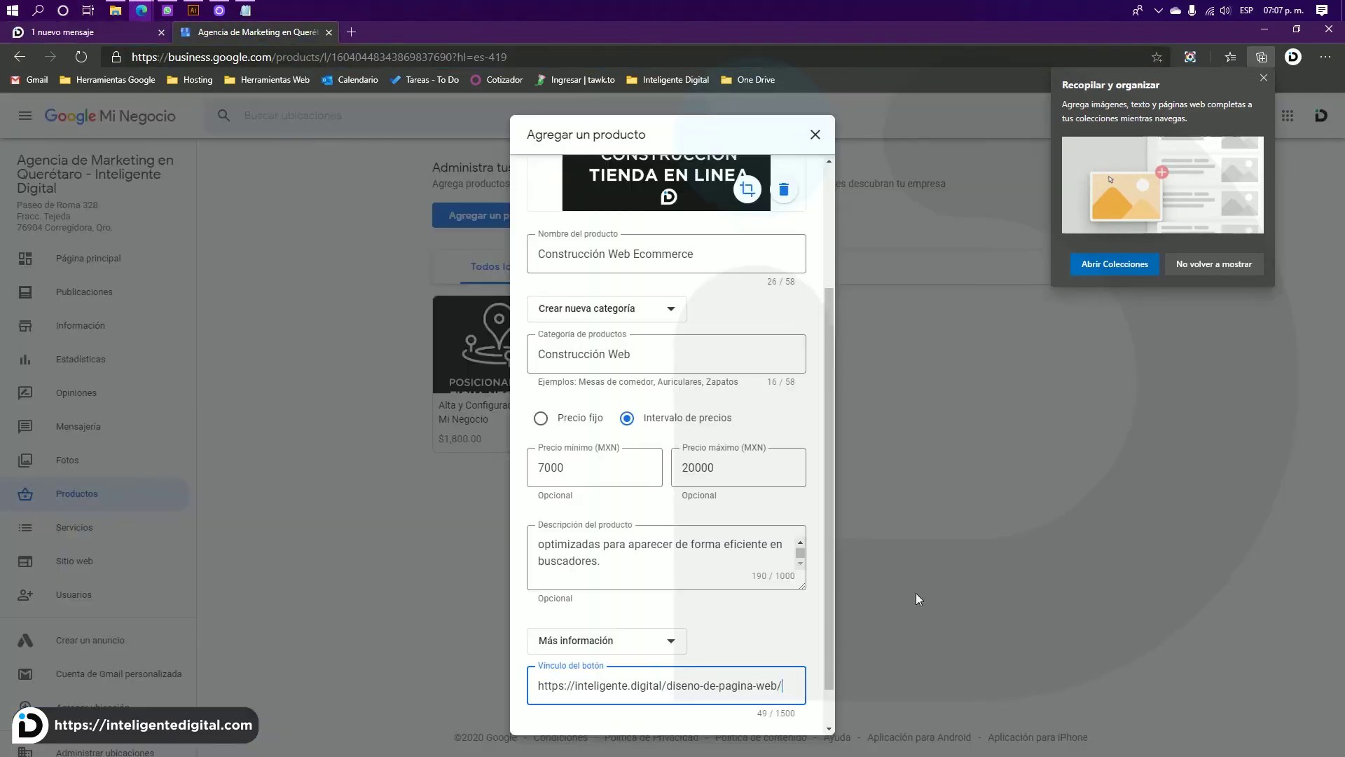
scroll(770, 701, "down", 2)
left_click(786, 715)
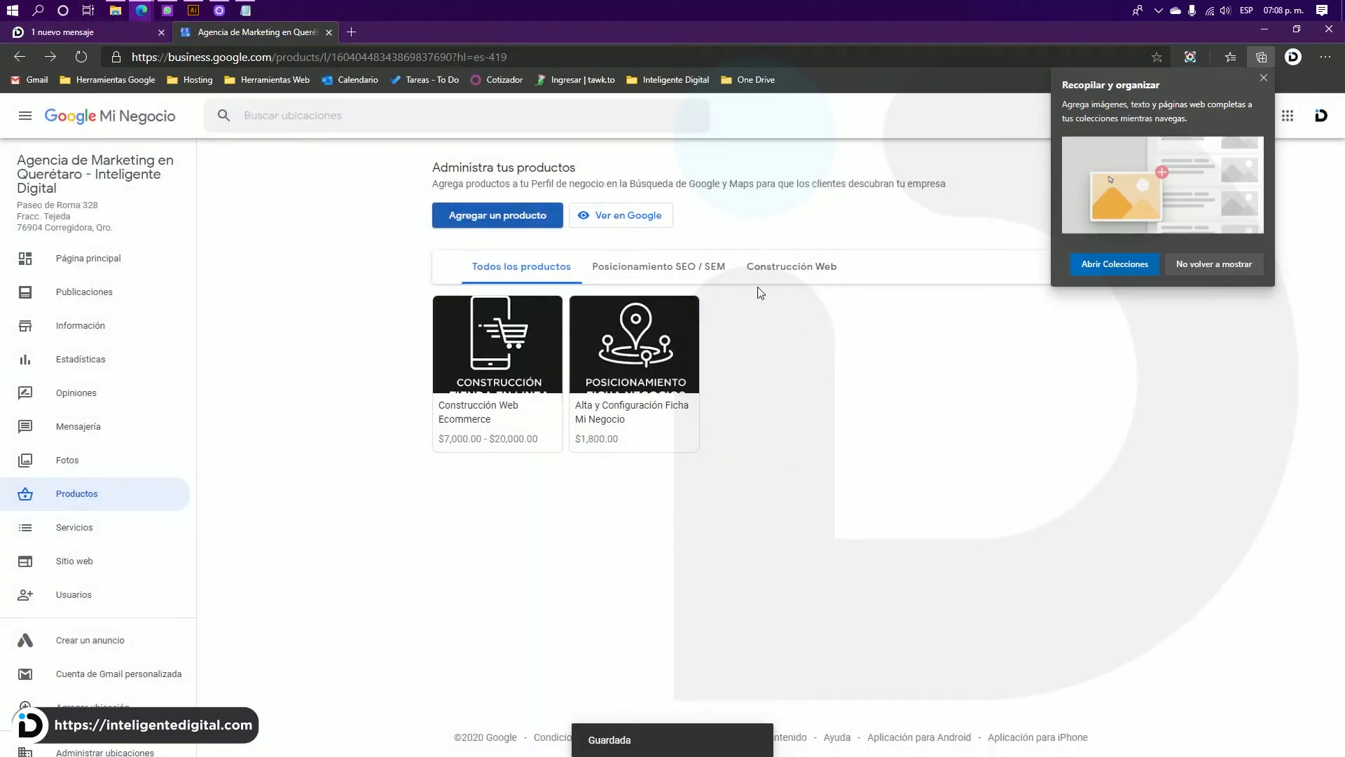
Capture an area of about 908x436 around the product list, draw an arrow to the Construcción Web category and copy the screenshot
key("Print")
left_click_drag(401, 226, 1037, 531)
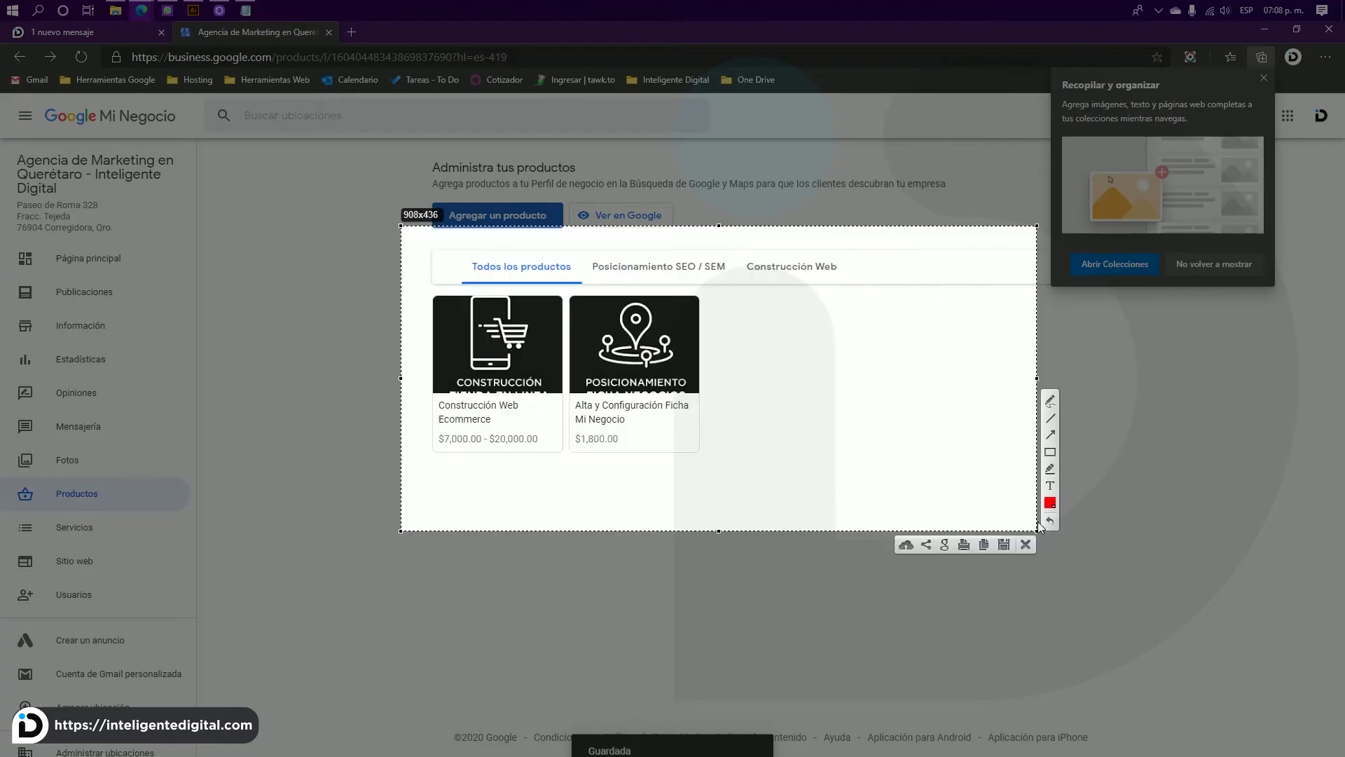
left_click_drag(907, 354, 834, 278)
key("ctrl+c")
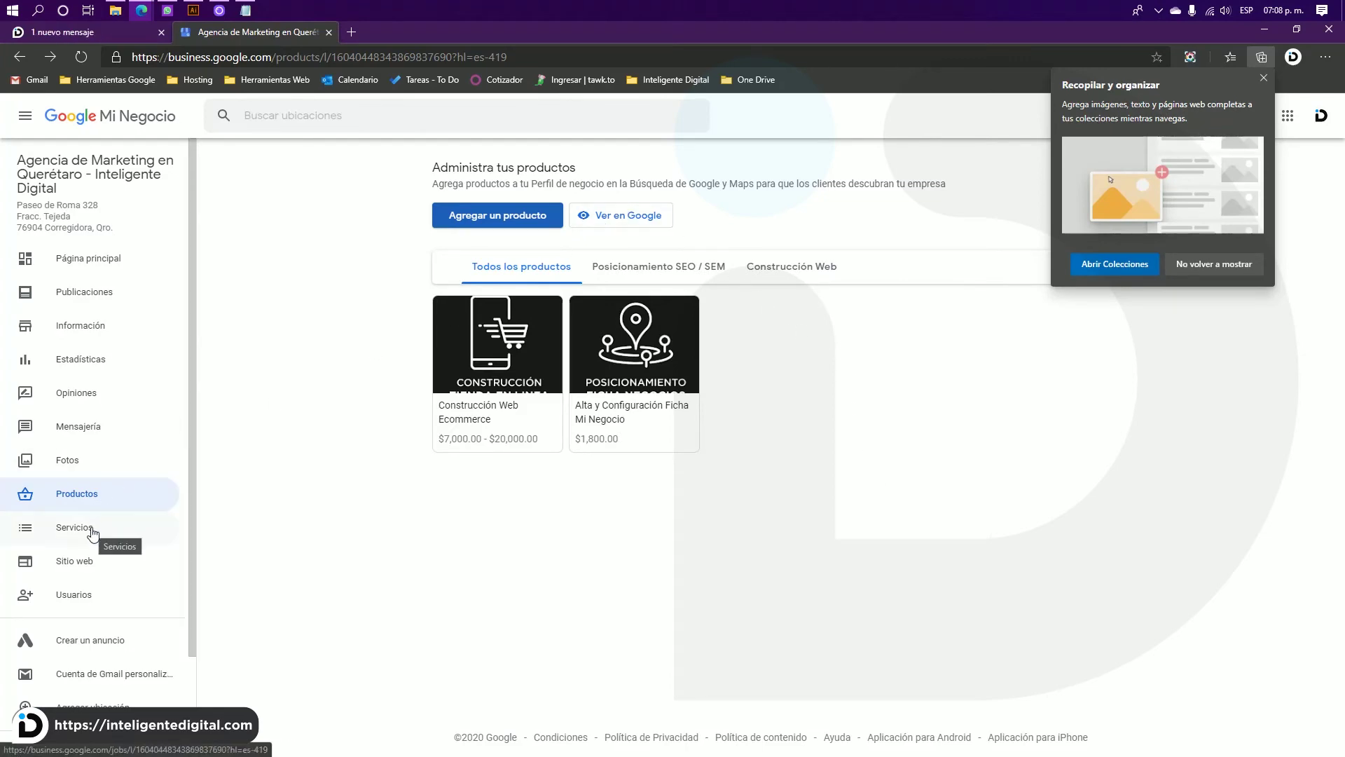
Open the business's services section and review all service categories and the services listed under each
left_click(93, 534)
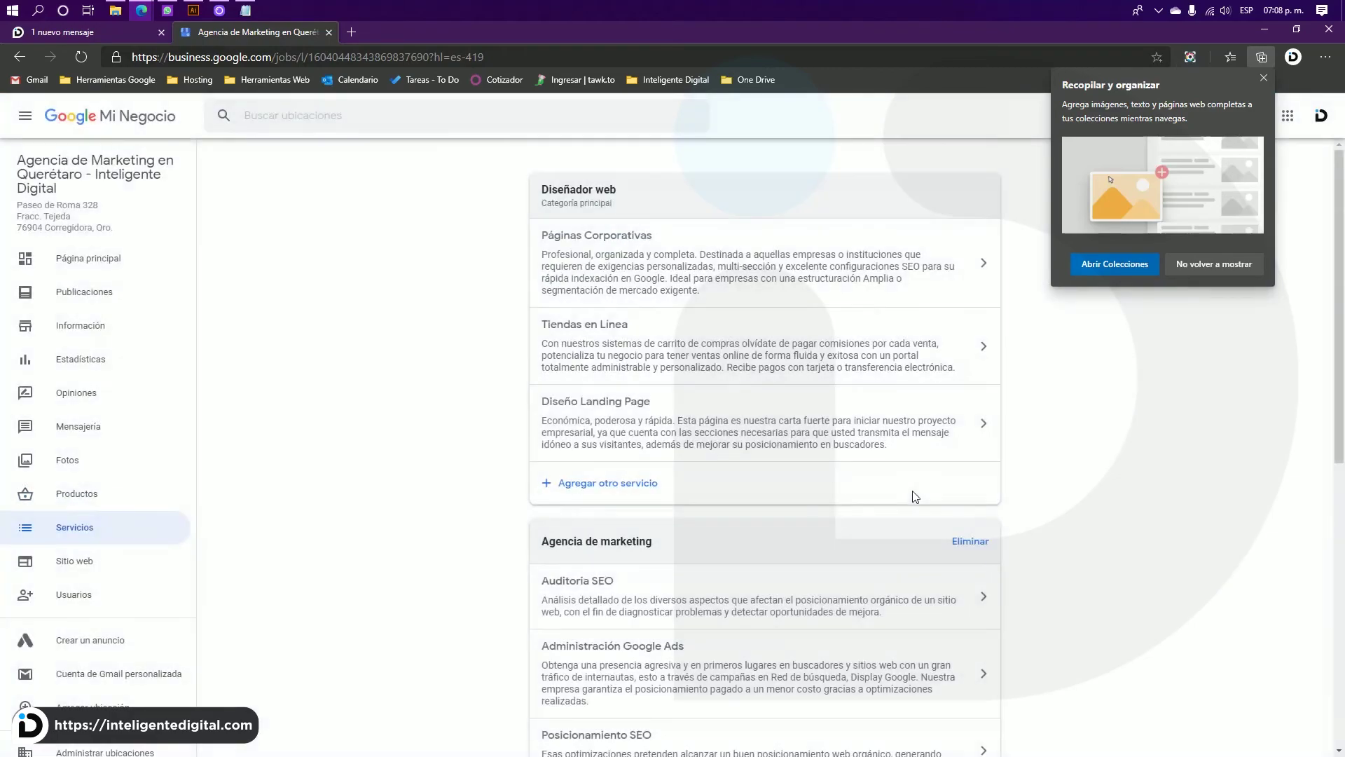
scroll(918, 508, "down", 3)
scroll(925, 515, "down", 2)
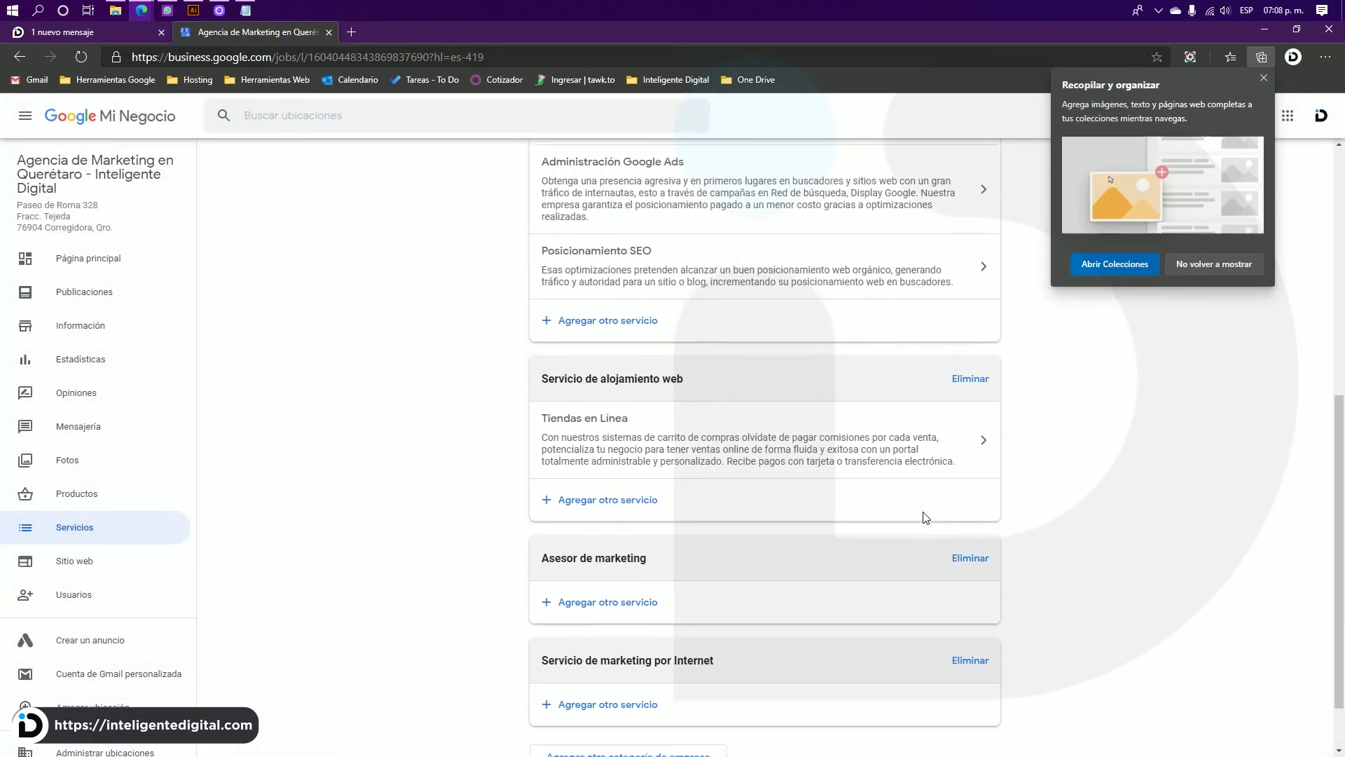
scroll(924, 519, "up", 5)
scroll(925, 517, "down", 3)
scroll(925, 517, "down", 3)
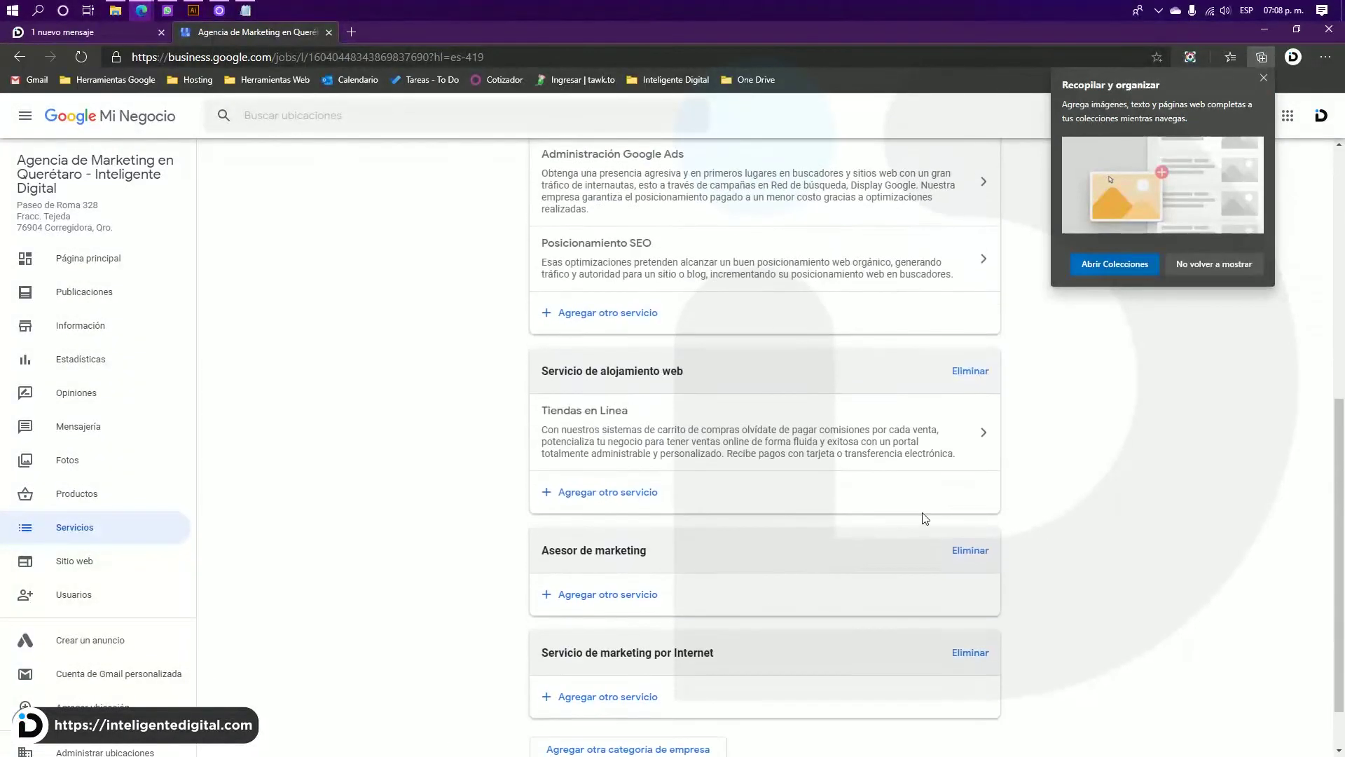
scroll(925, 517, "up", 6)
scroll(925, 517, "down", 2)
scroll(923, 517, "down", 5)
scroll(925, 512, "up", 7)
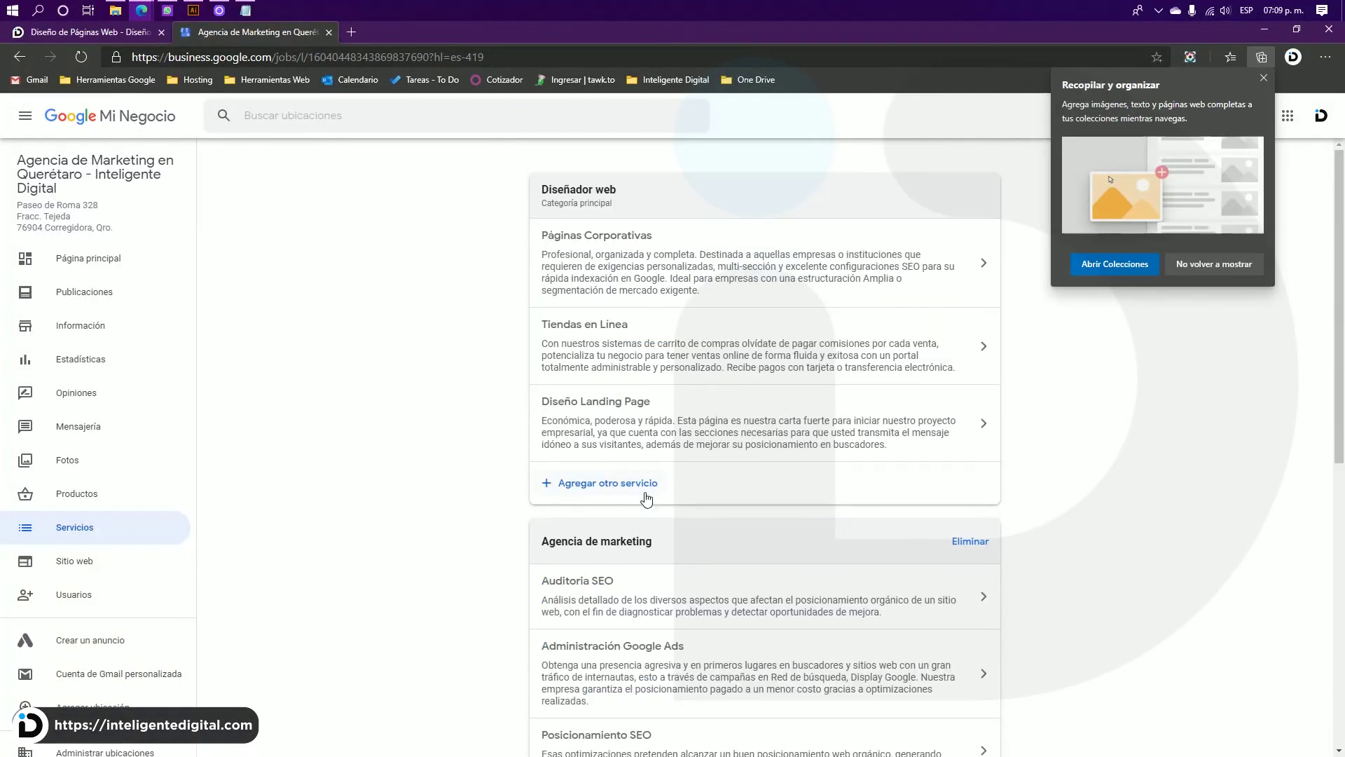
Add the custom service "Diseño Web Blog / Revista" to the main category Diseñador web and save it
left_click(644, 494)
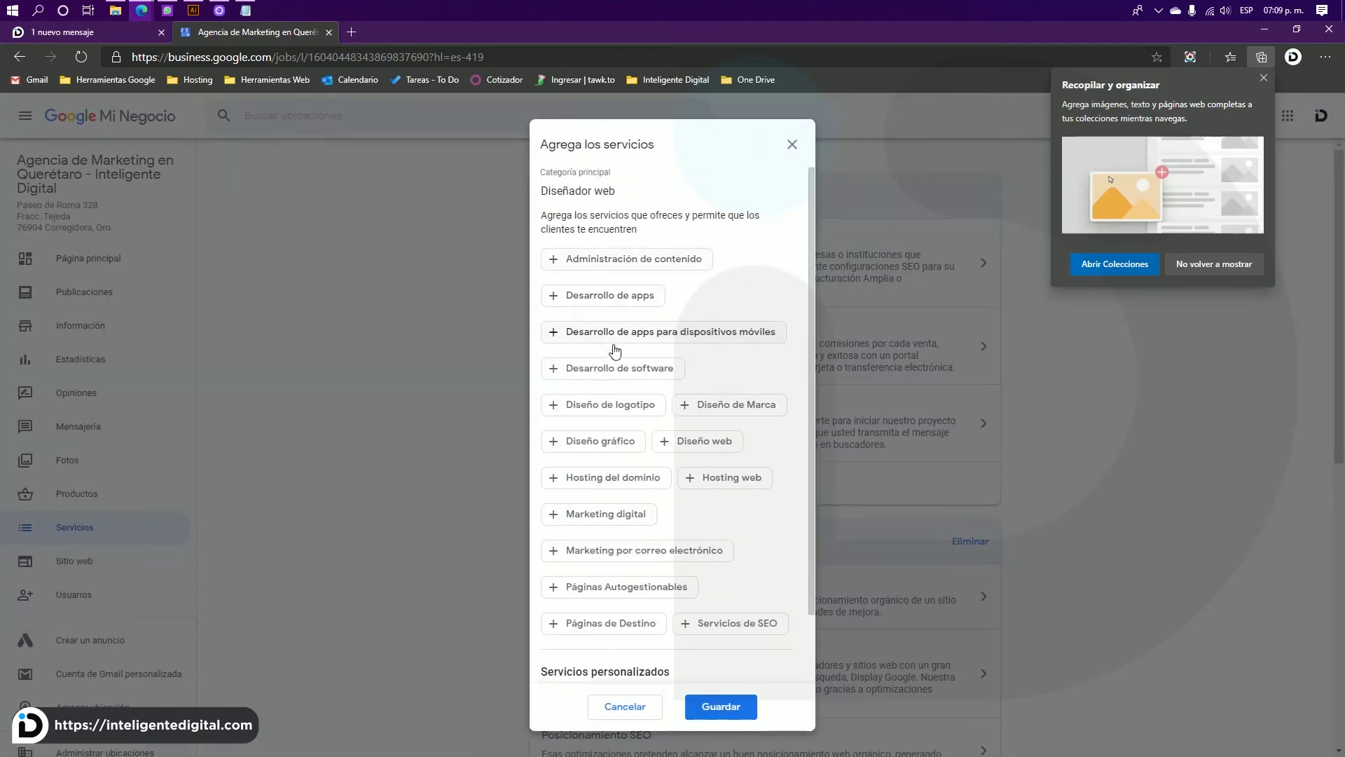
scroll(704, 449, "down", 2)
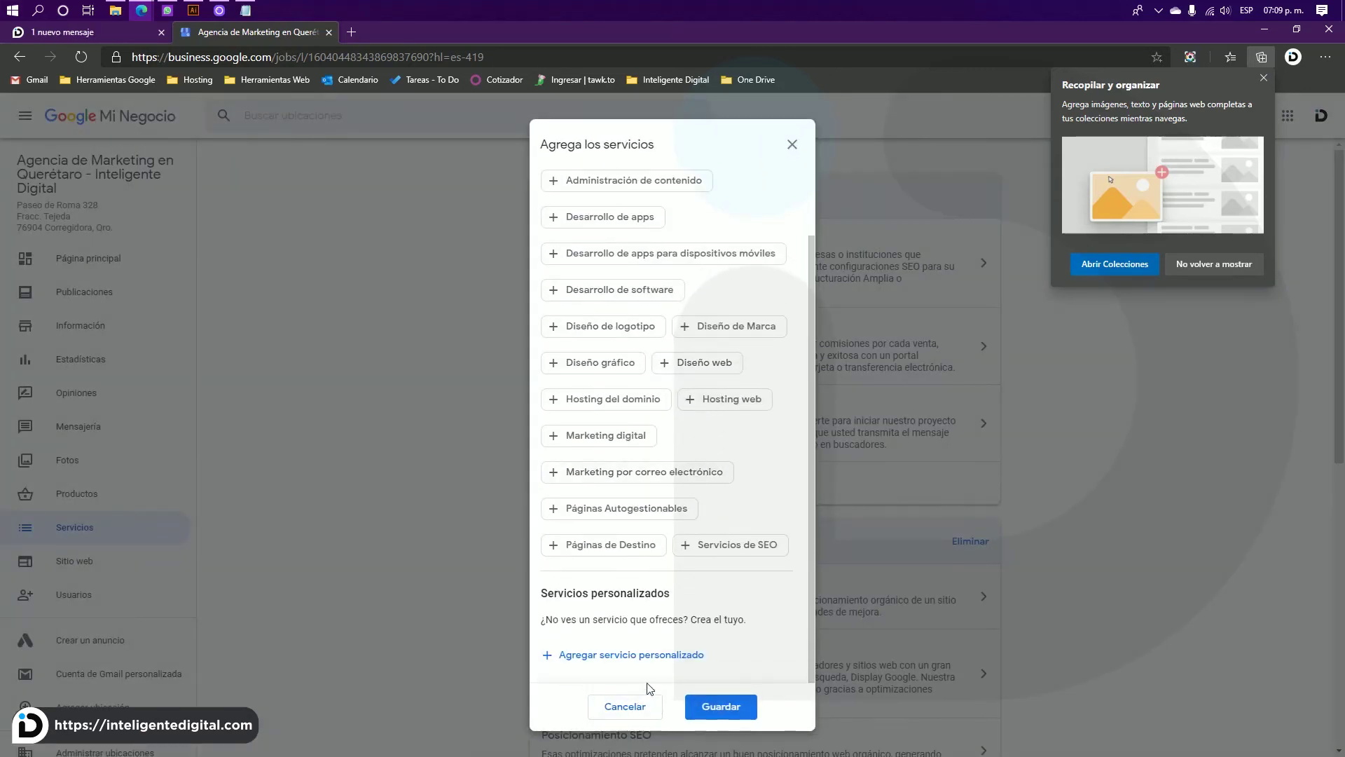
left_click(595, 662)
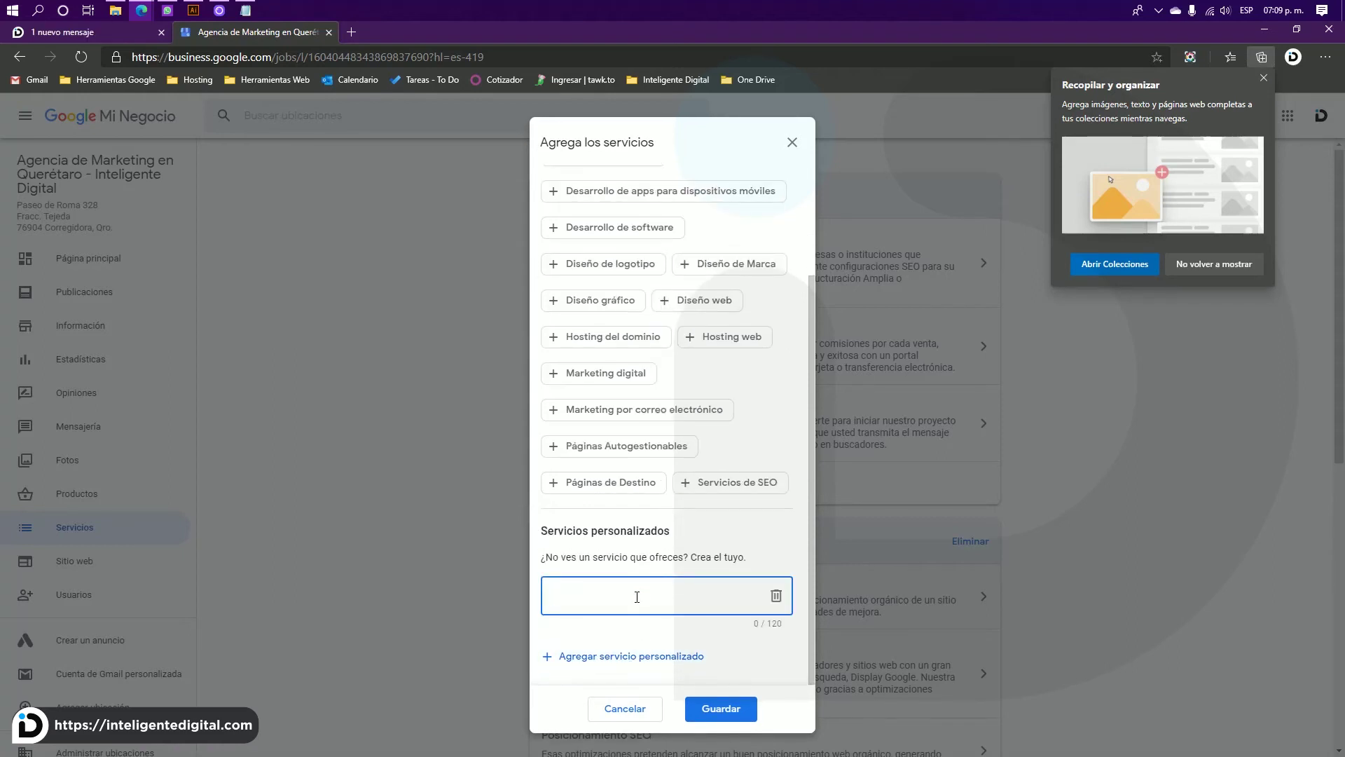
type("Diseño")
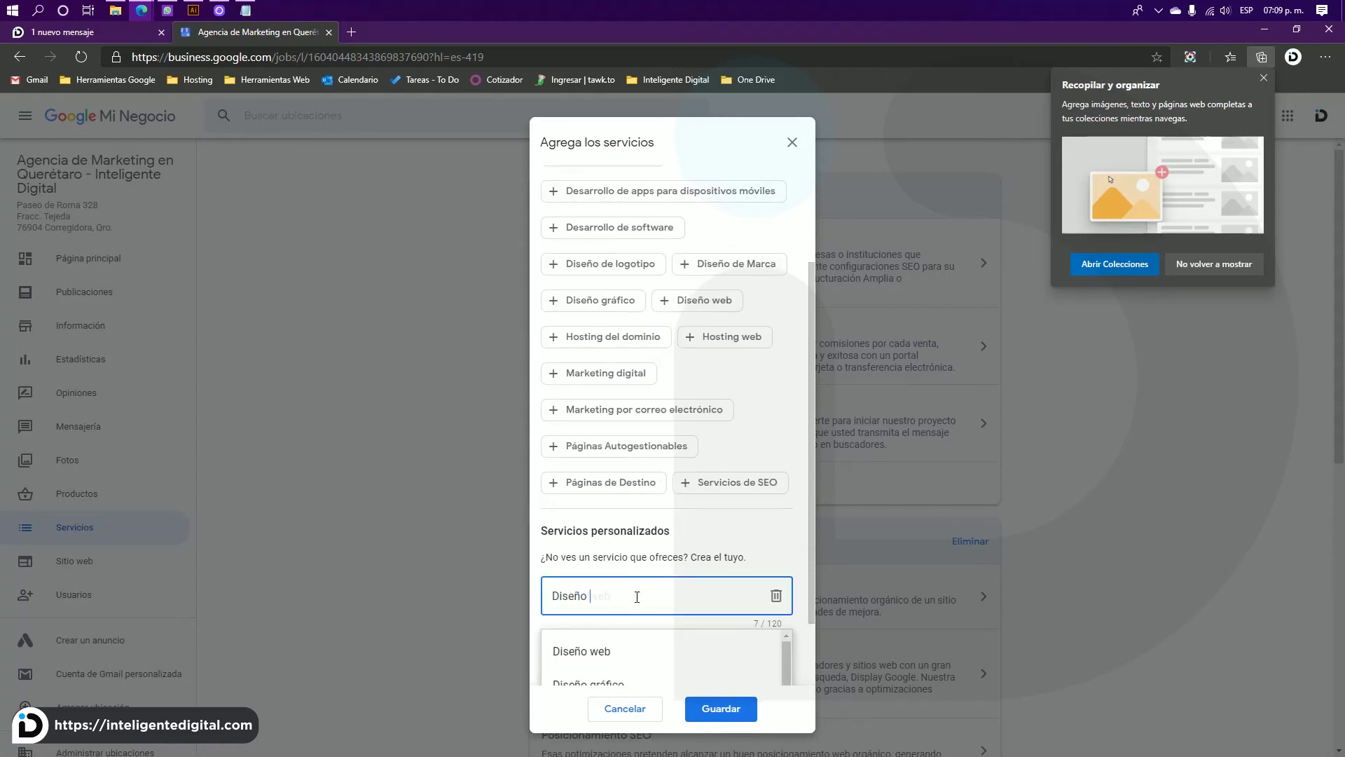
type(" Web Blñog")
key("BackSpace")
key("BackSpace")
key("BackSpace")
type("og / ")
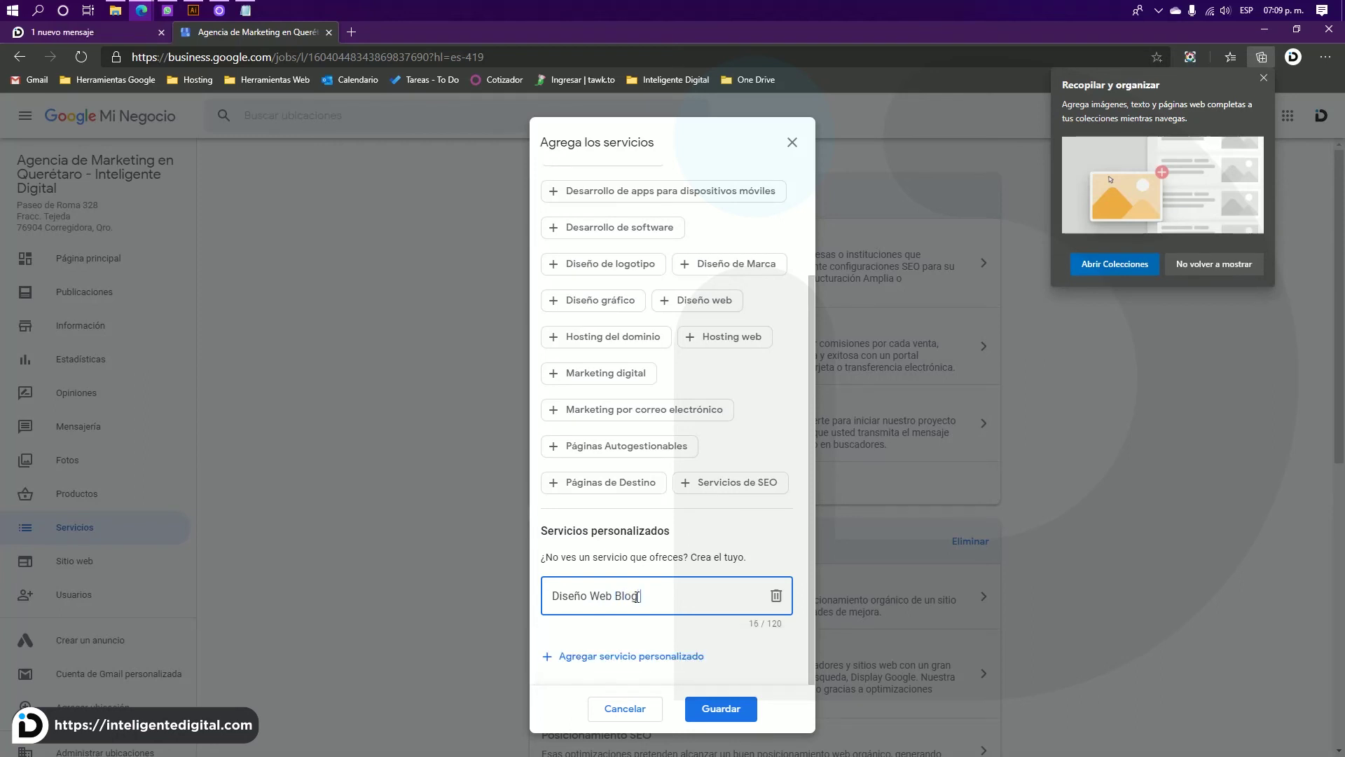
type("Reg")
type("ista")
left_click(721, 707)
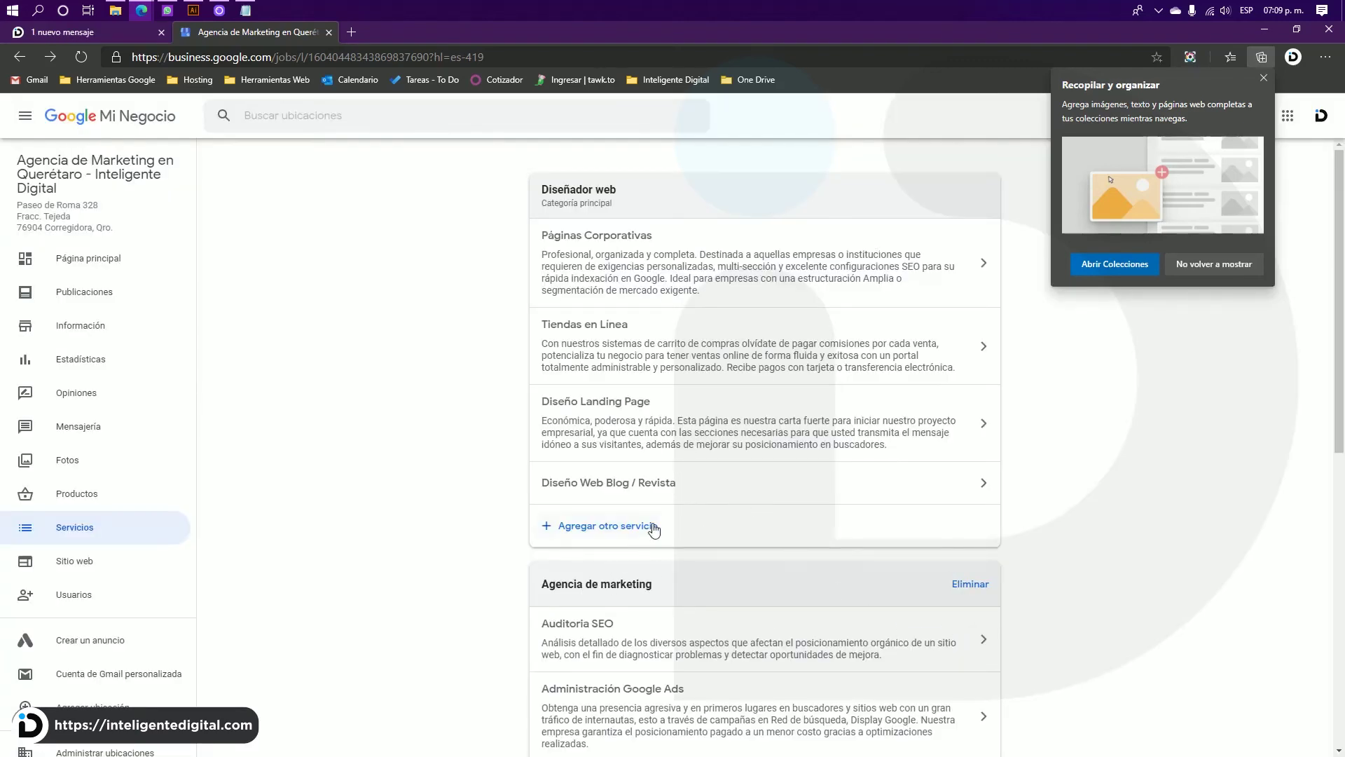
Give the Diseño Web Blog / Revista service a "Desde" price of 6000 MXN, paste in its description and save
left_click(719, 492)
left_click(616, 377)
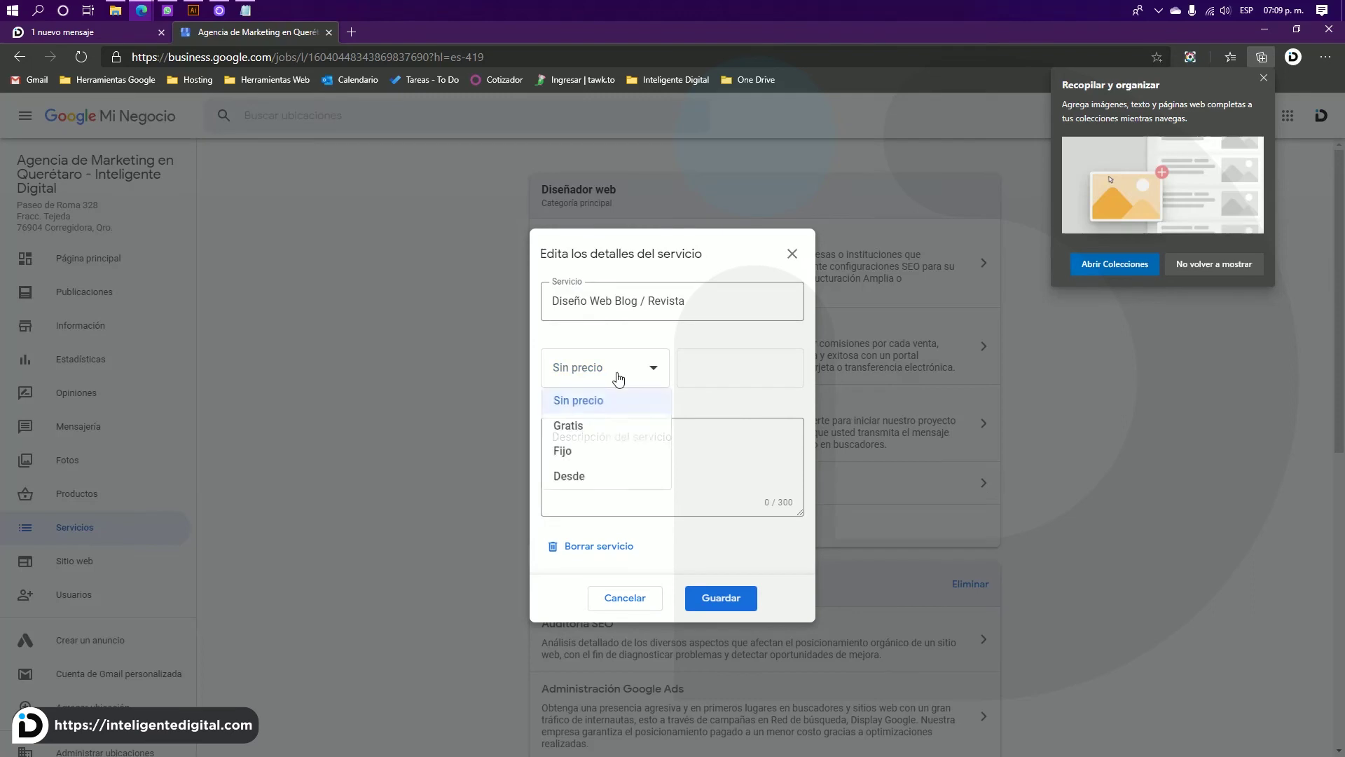
left_click(584, 475)
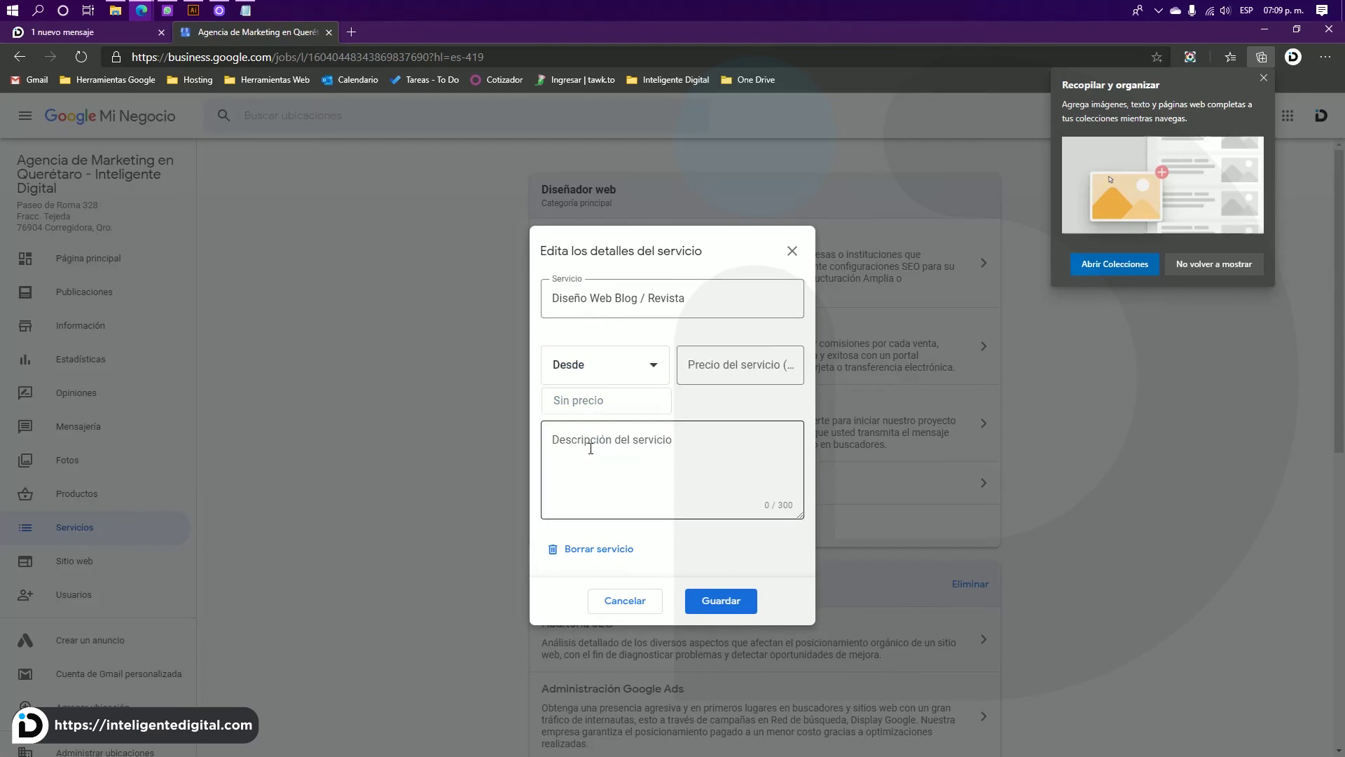
type("6000")
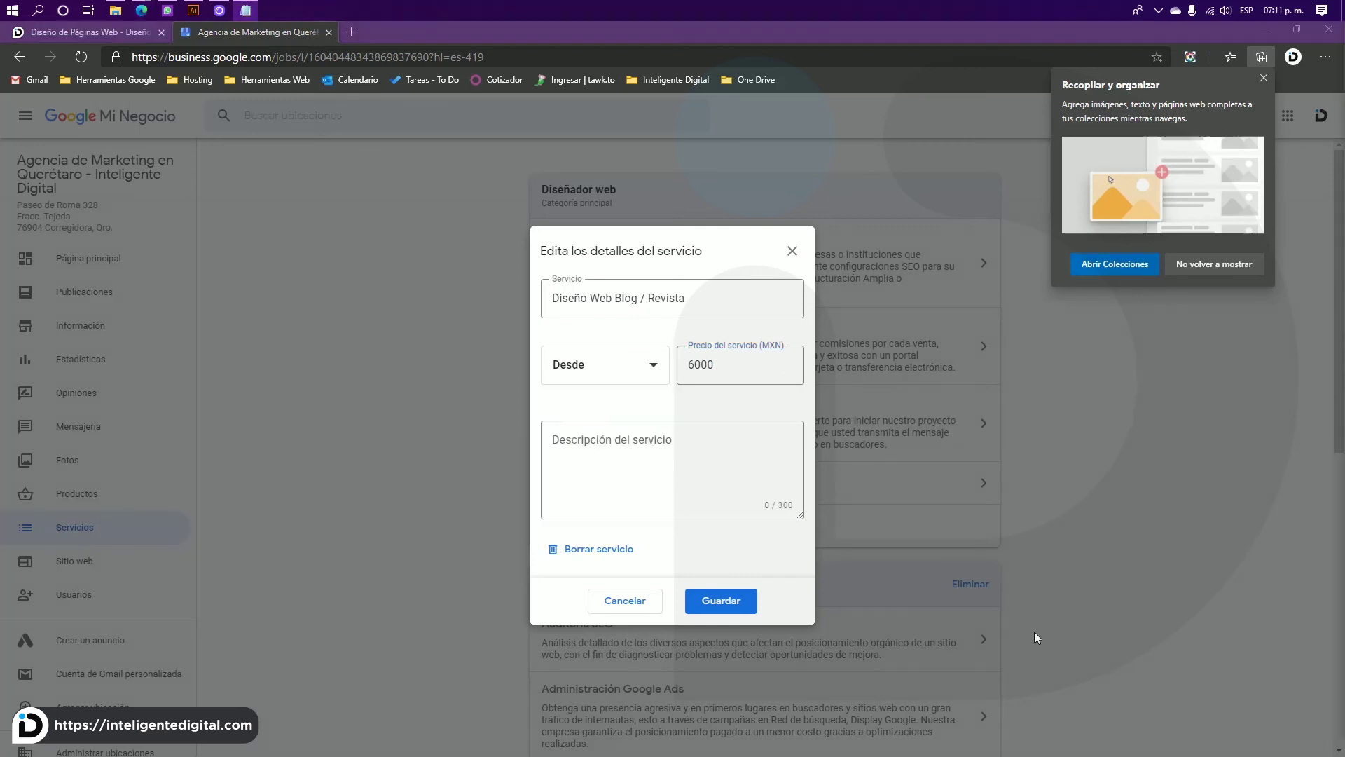
left_click(607, 477)
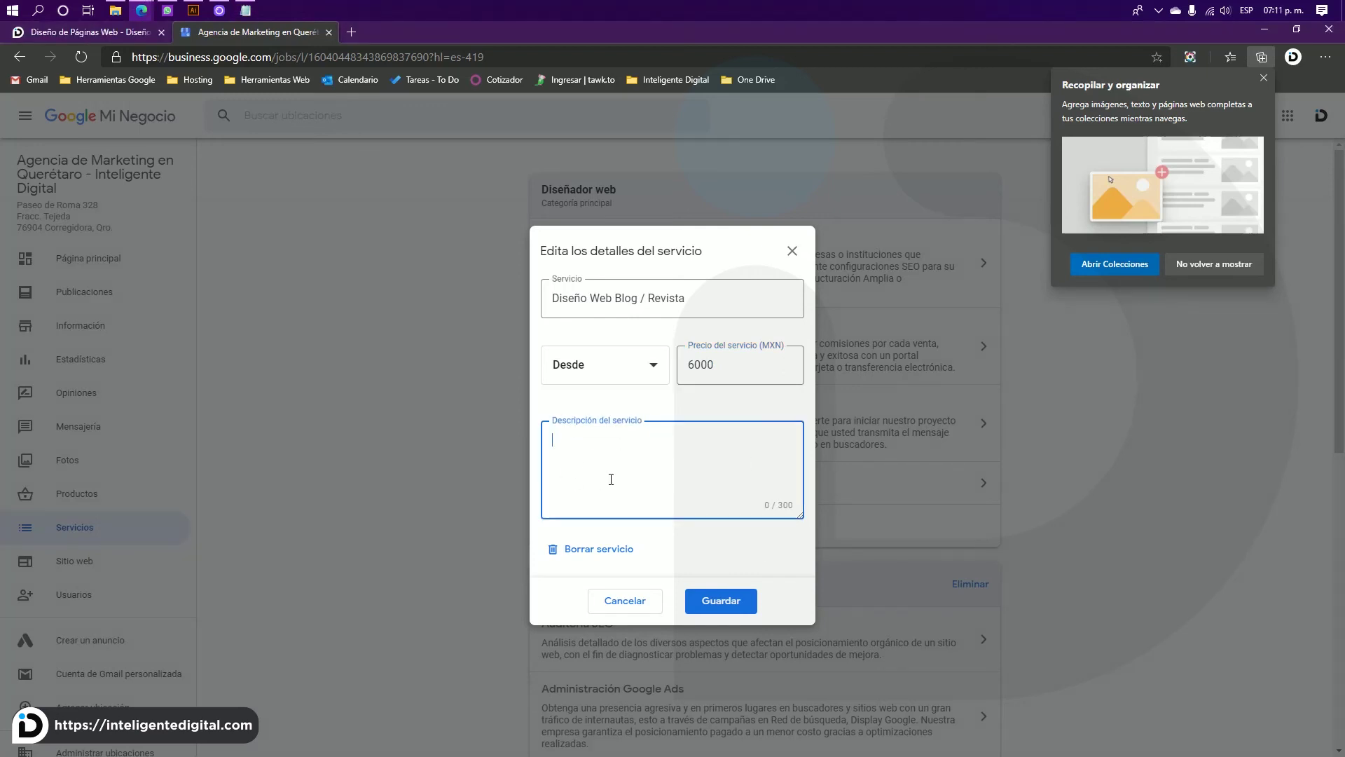
key("ctrl+v")
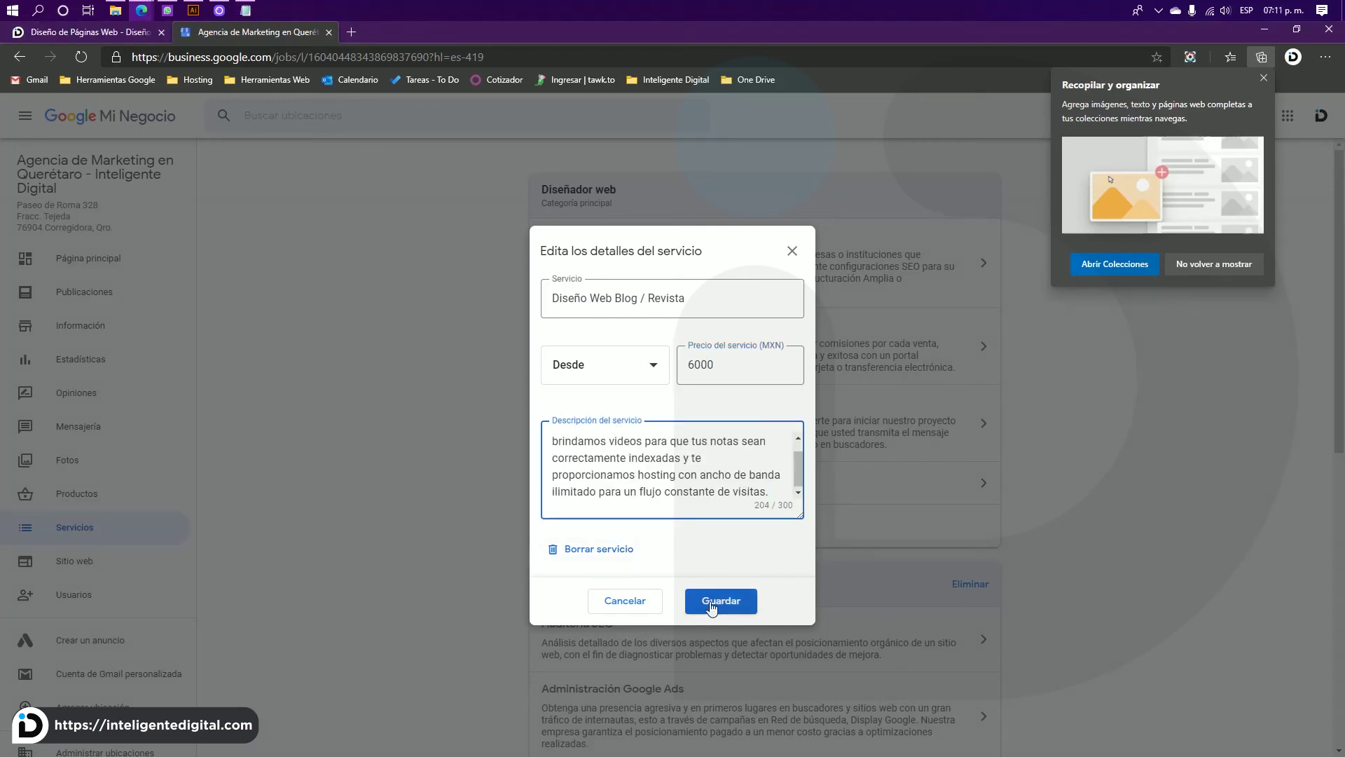
left_click(723, 601)
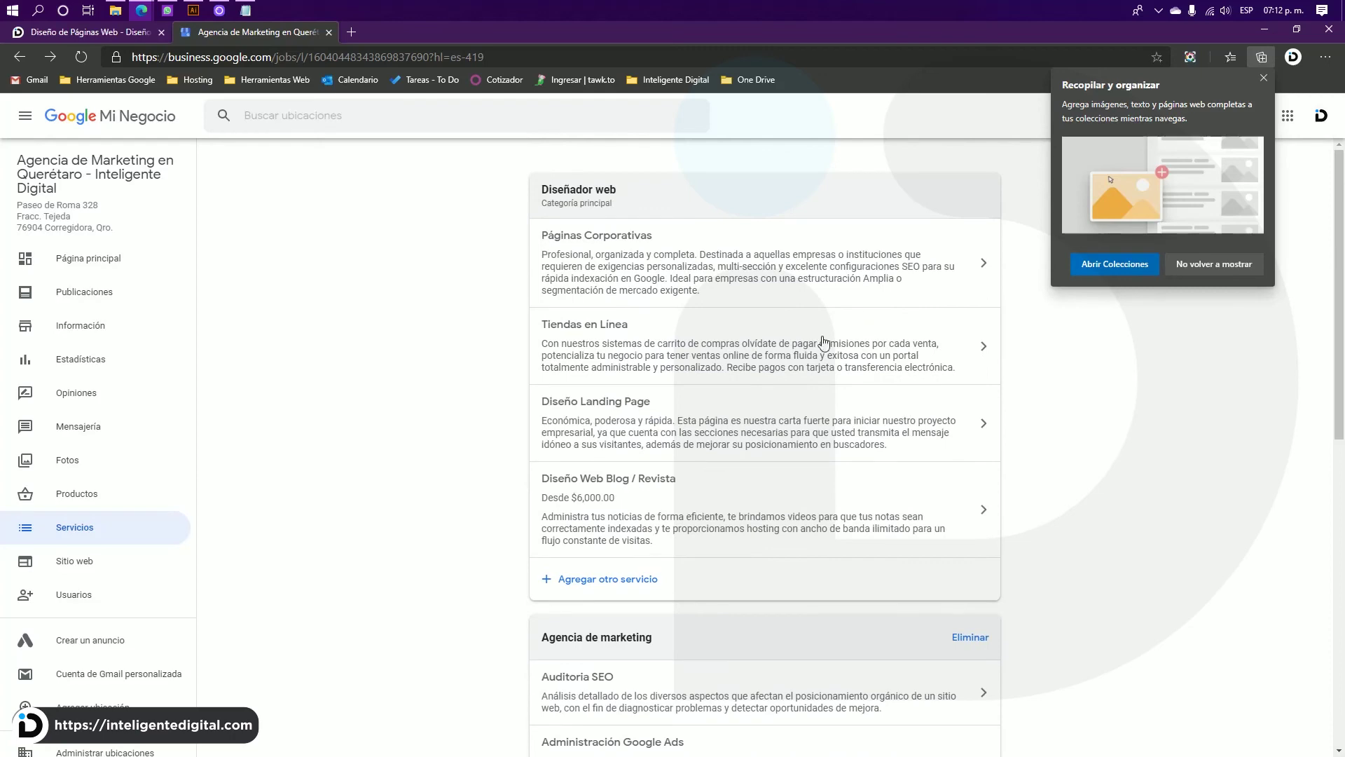
Capture about 937x381 at the end of the services list, draw a red arrow to "Agregar otra categoría de empresa" and copy it
scroll(824, 411, "down", 8)
scroll(852, 431, "down", 2)
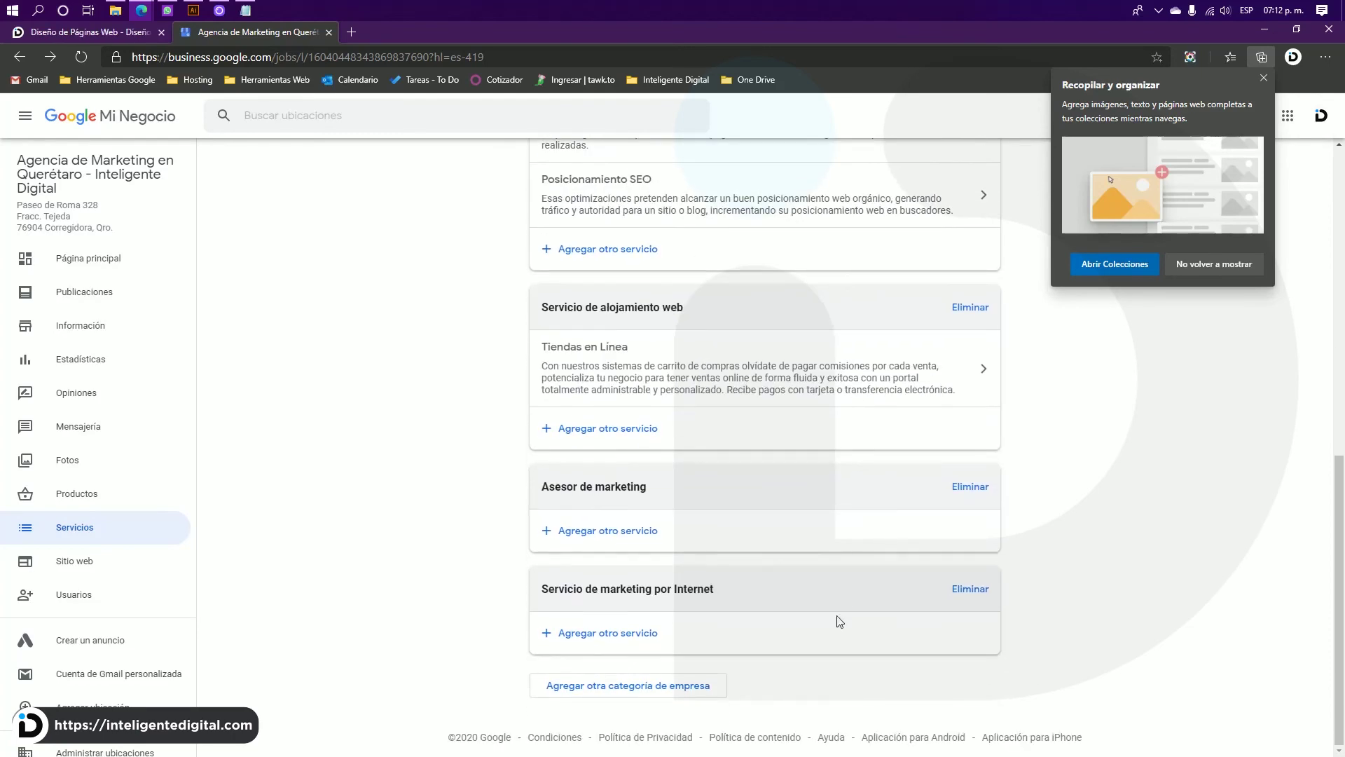
key("Print")
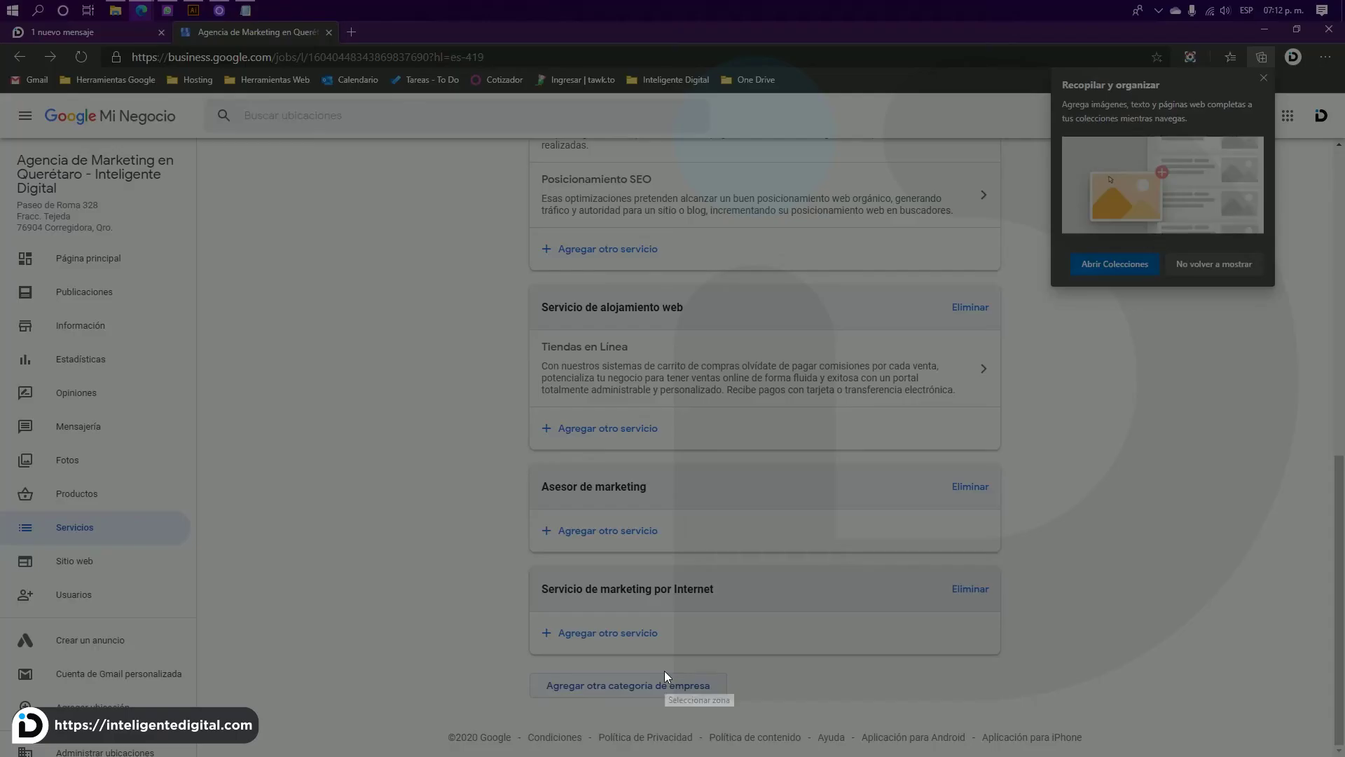
left_click_drag(437, 485, 1095, 753)
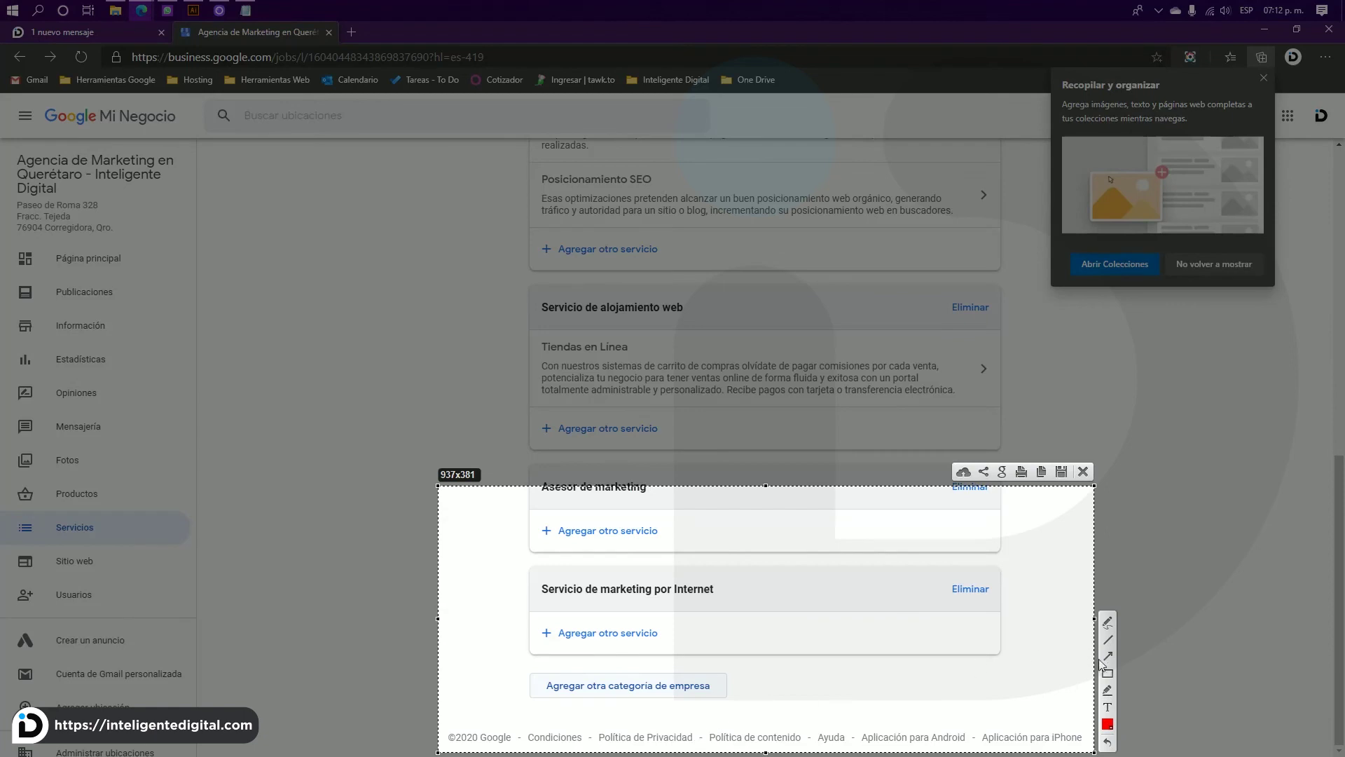
left_click_drag(876, 681, 706, 684)
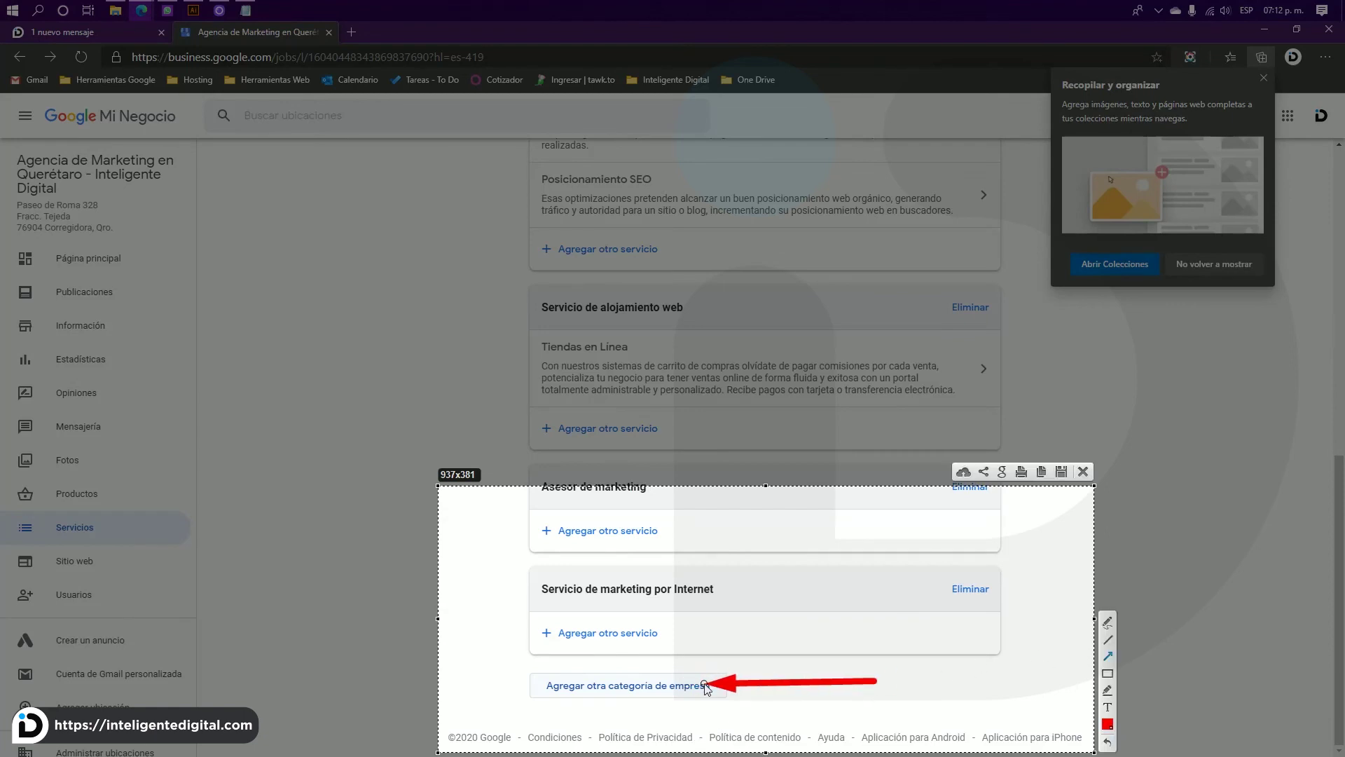
key("ctrl+c")
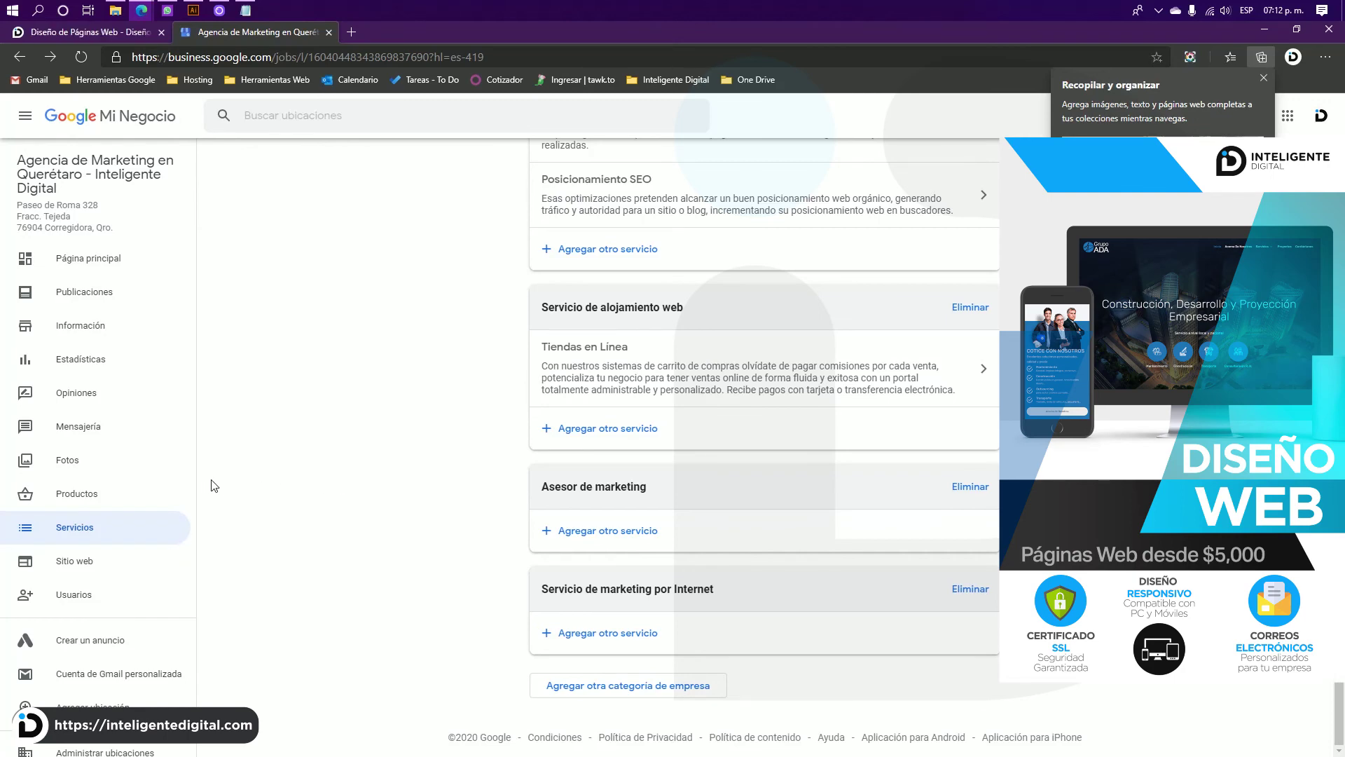
scroll(704, 491, "up", 3)
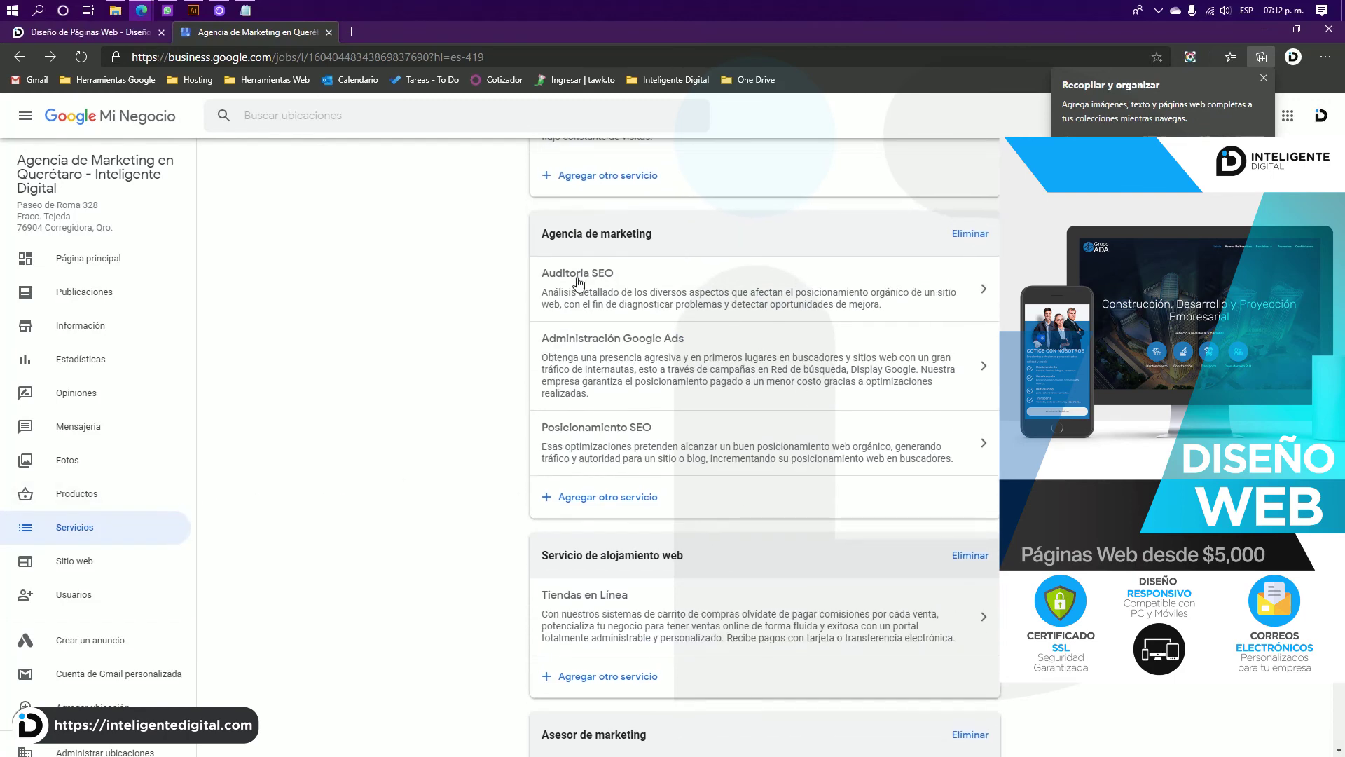
scroll(676, 451, "up", 5)
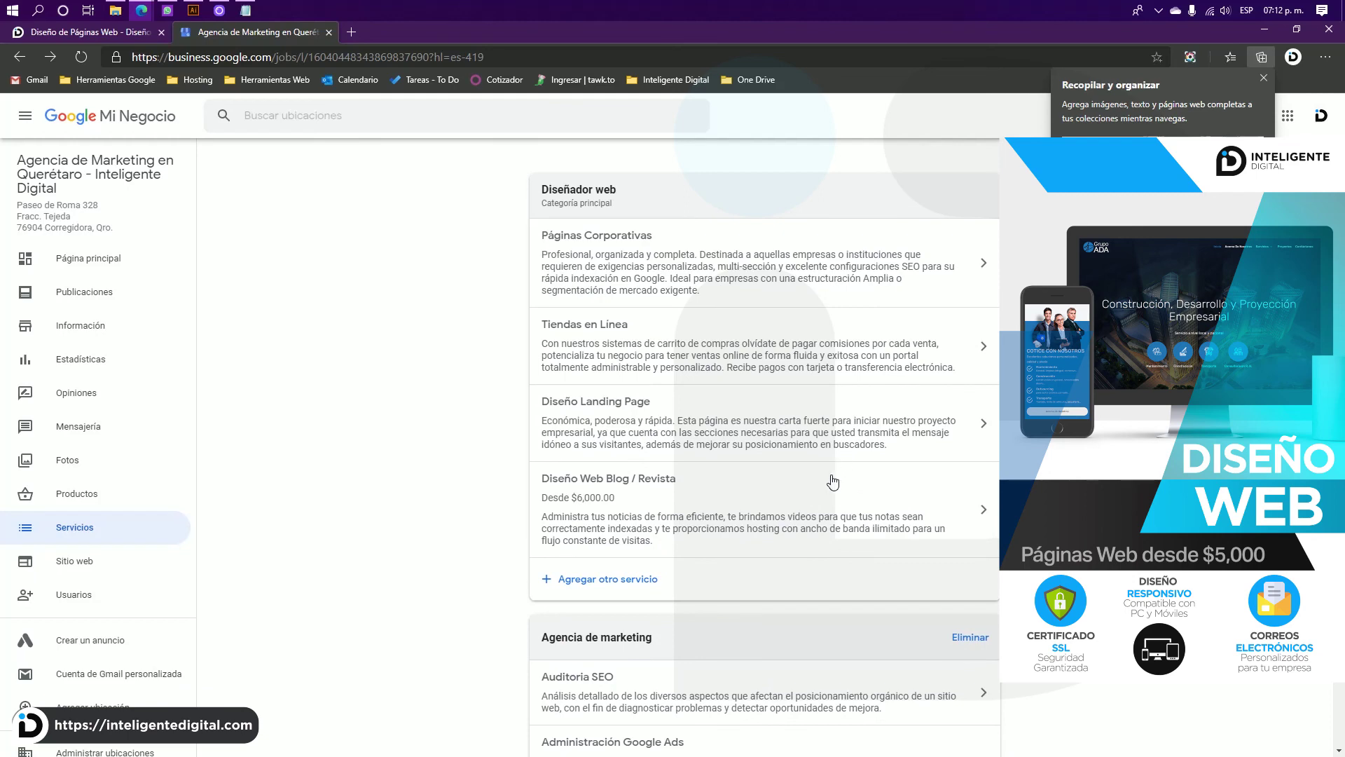
left_click(798, 280)
key("Escape")
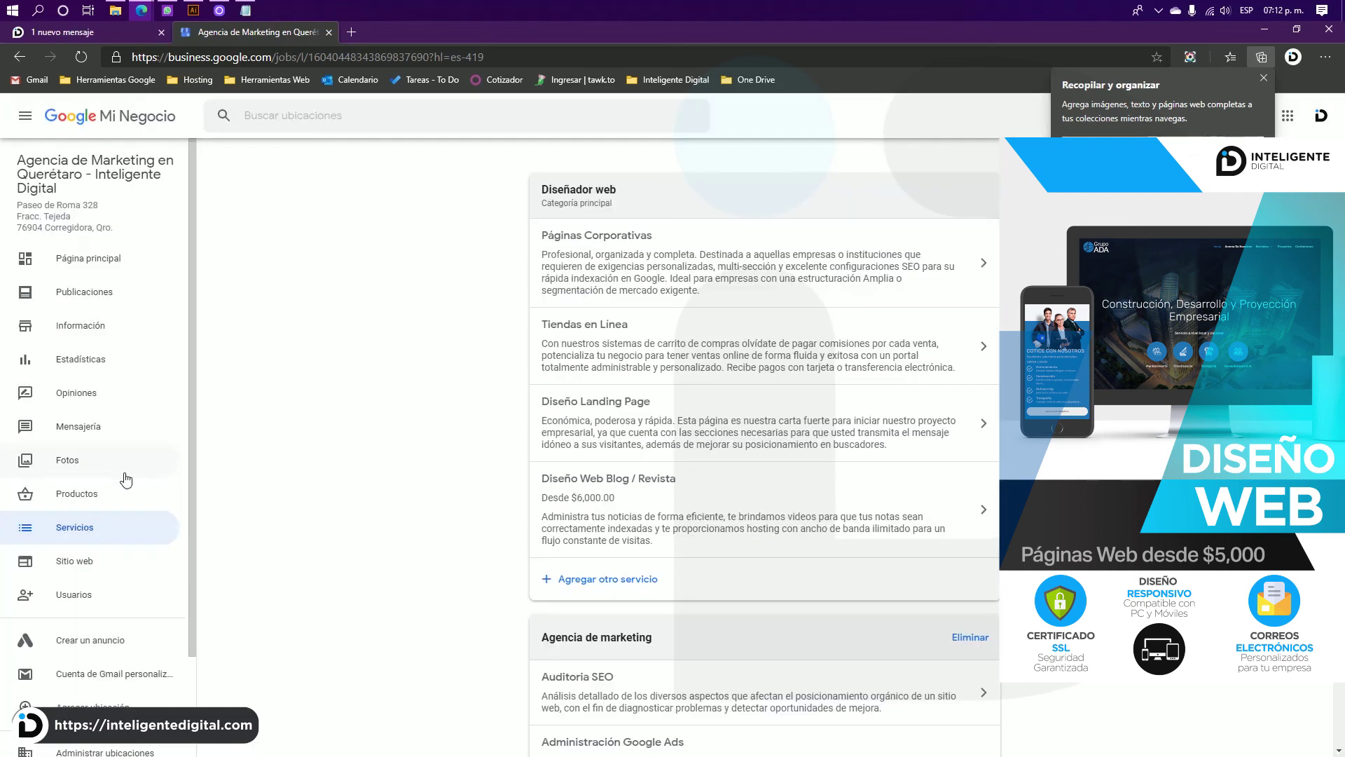
Return to the products section, view the published products on Google and close their overview
left_click(126, 491)
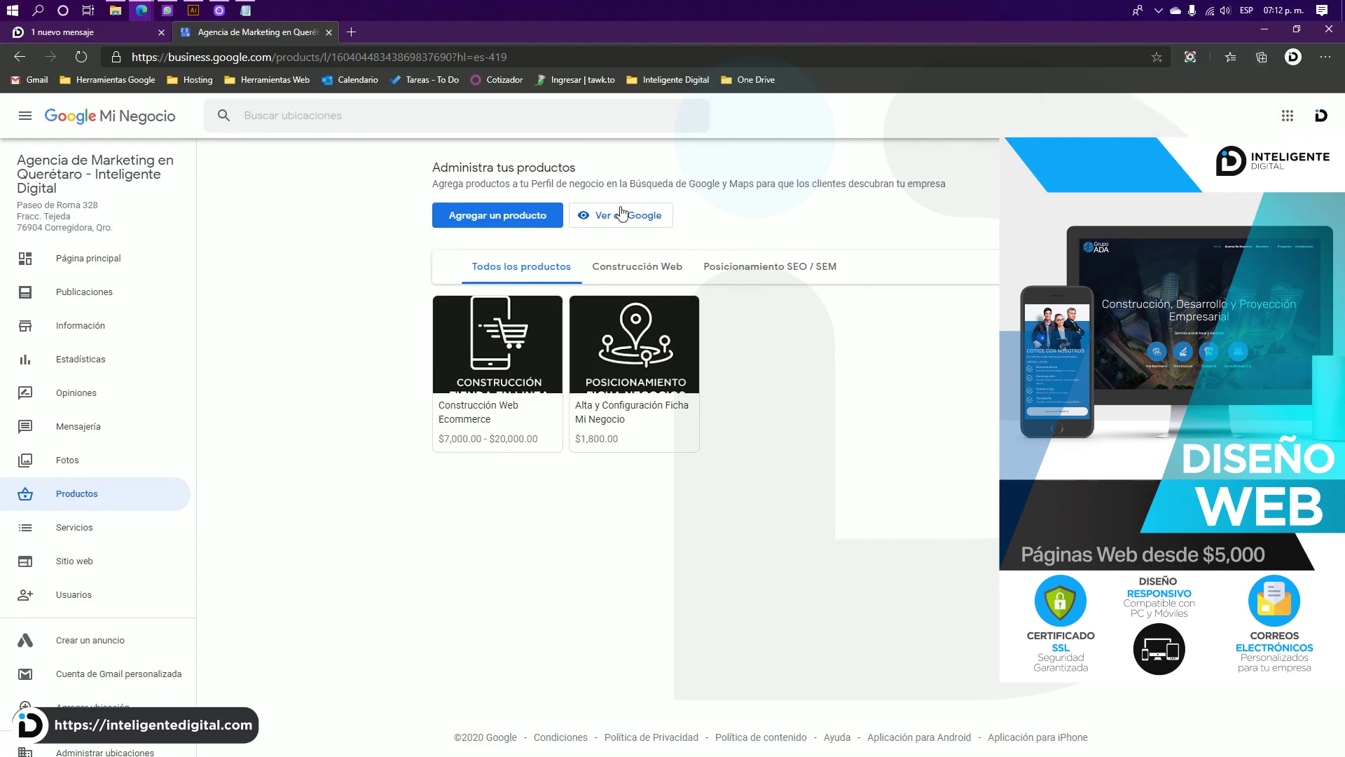
left_click(655, 213)
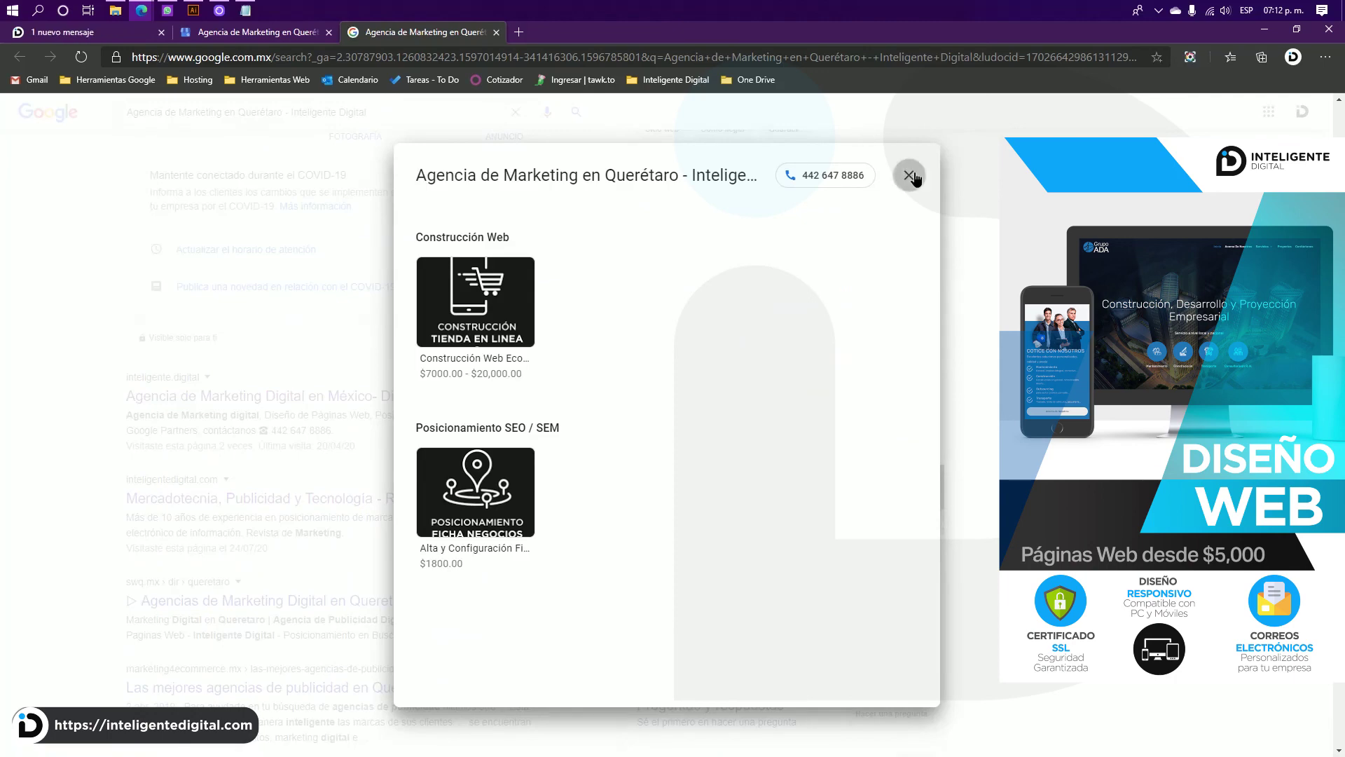
left_click(910, 175)
Capture an area of about 642x360 around the Productos block of the Google business profile and copy the screenshot
key("Print")
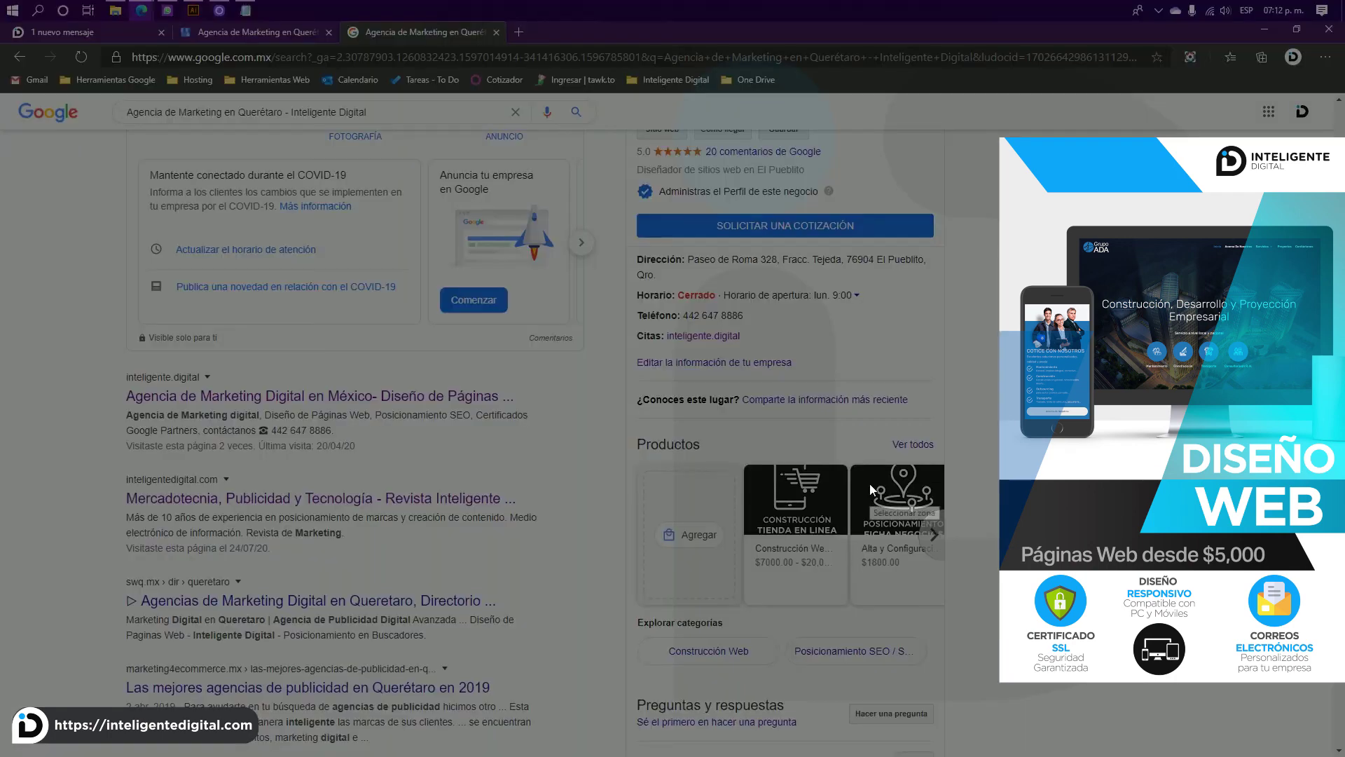
left_click_drag(623, 385, 1074, 637)
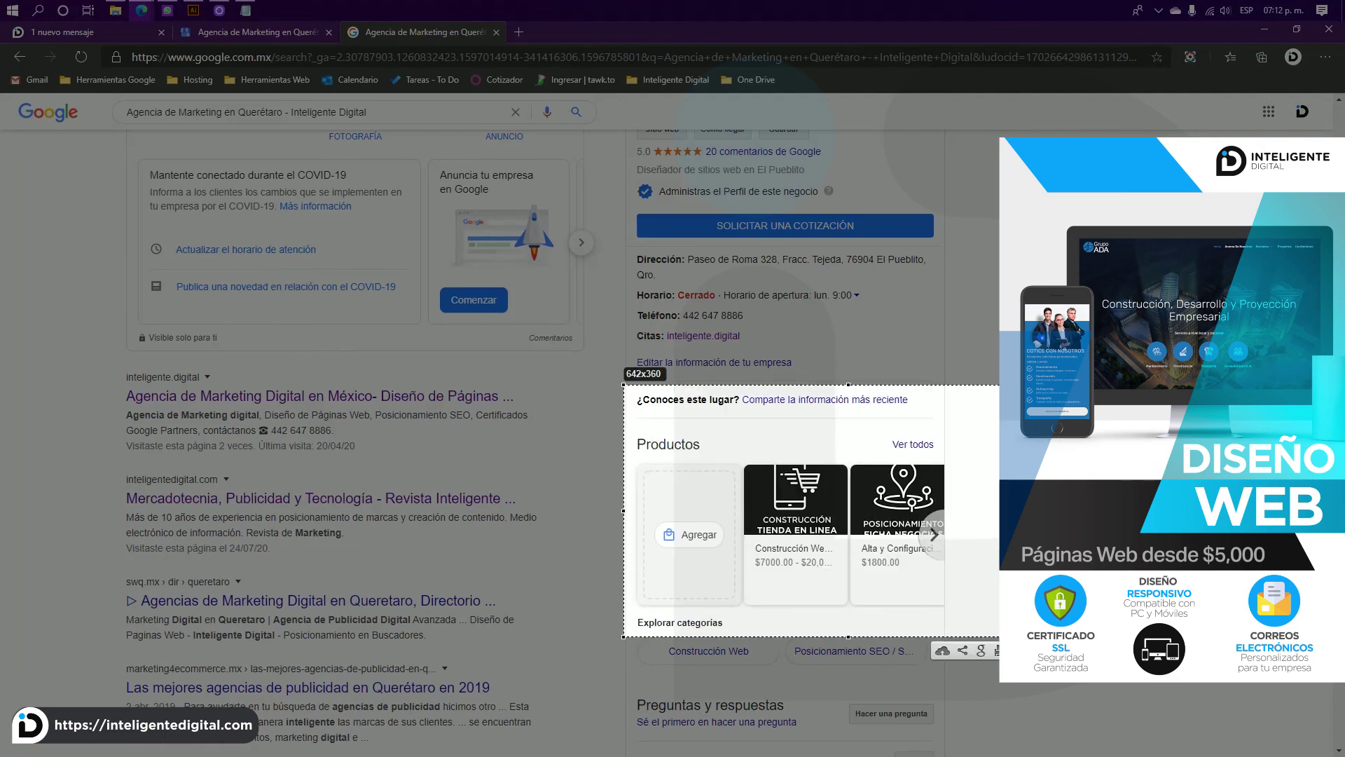
key("ctrl+c")
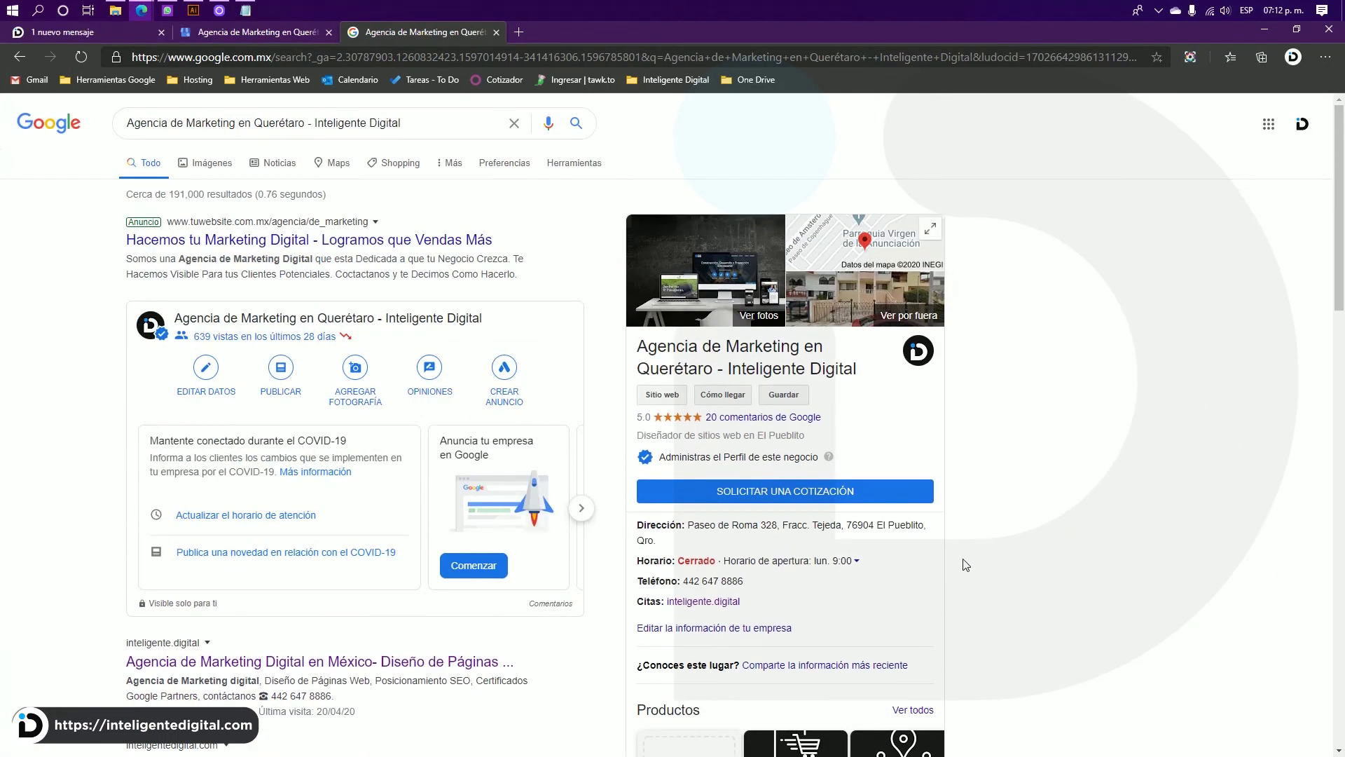
Browse the product carousel in the Google business profile and check the Alta y Configuración product there
scroll(955, 565, "down", 5)
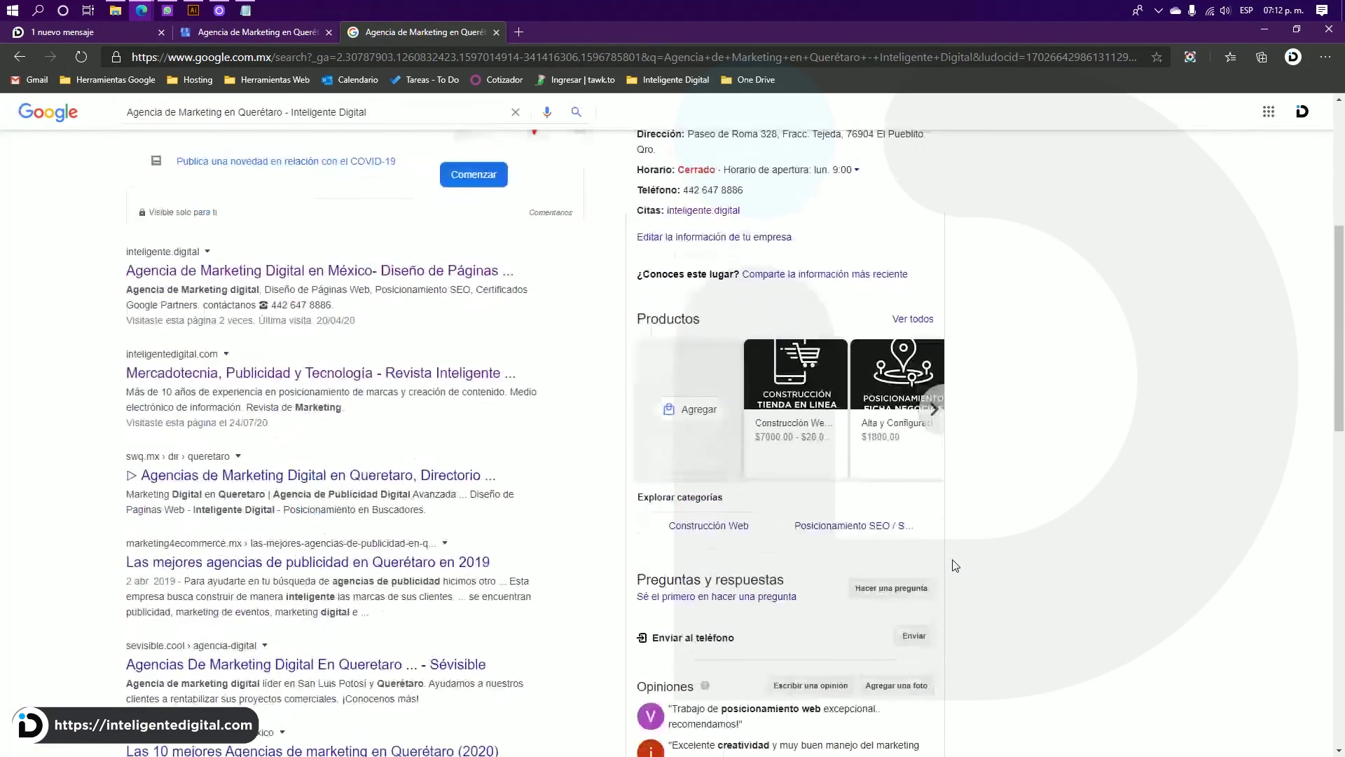
left_click(935, 402)
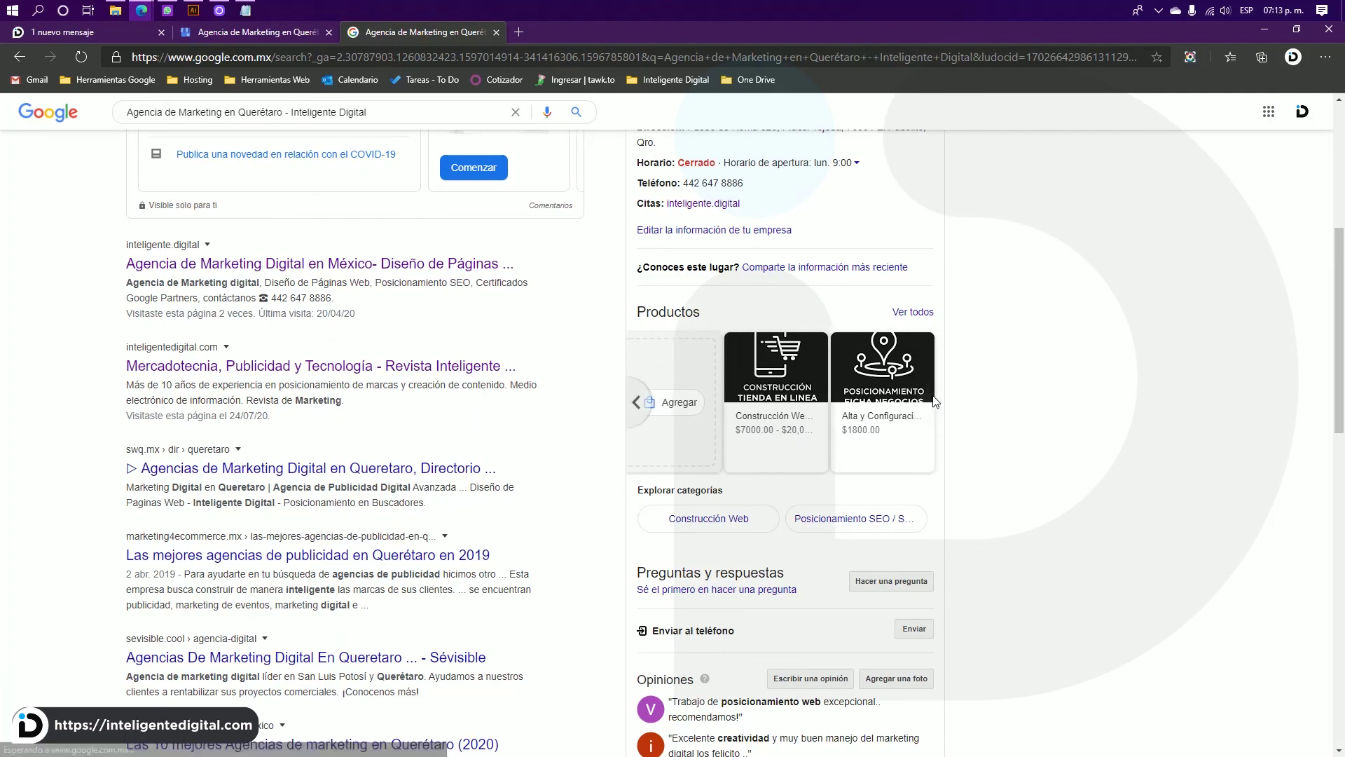
left_click(889, 382)
key("Escape")
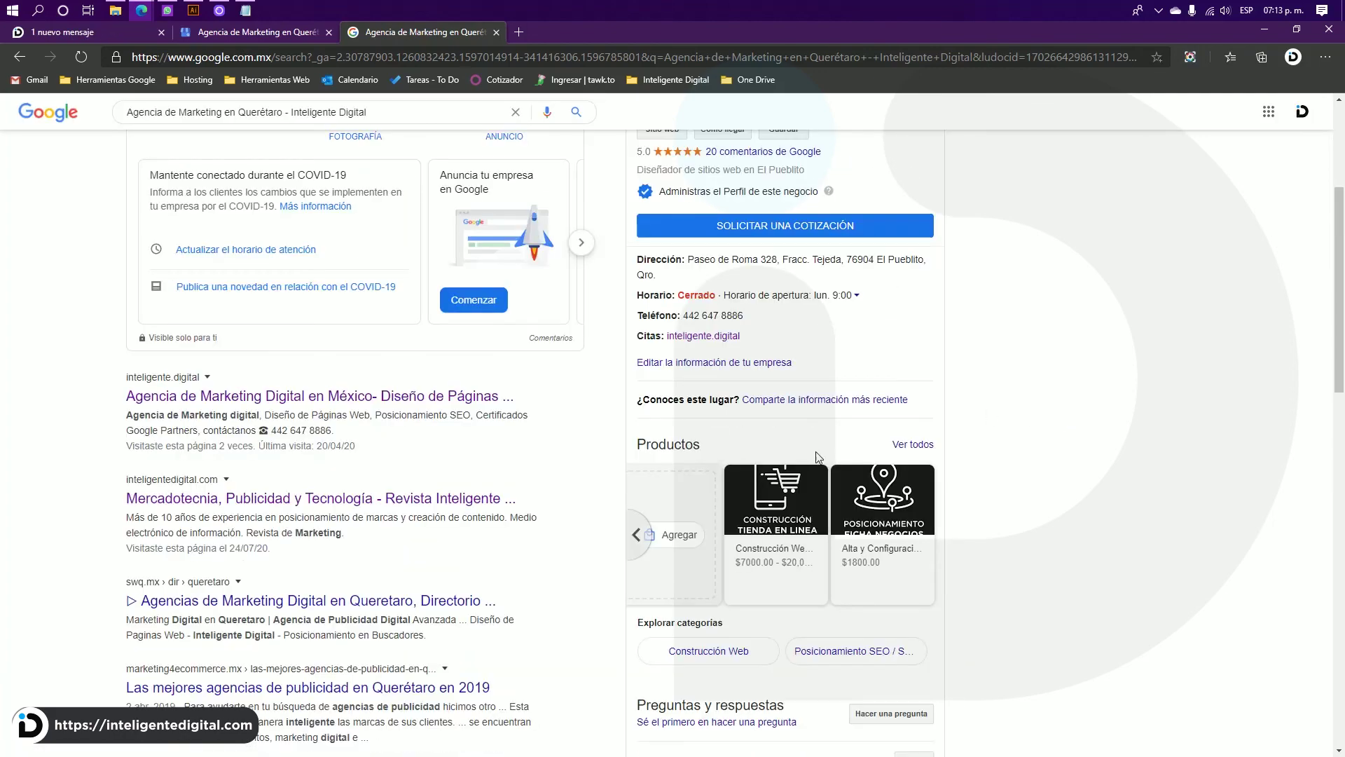
scroll(822, 455, "down", 2)
scroll(827, 475, "up", 5)
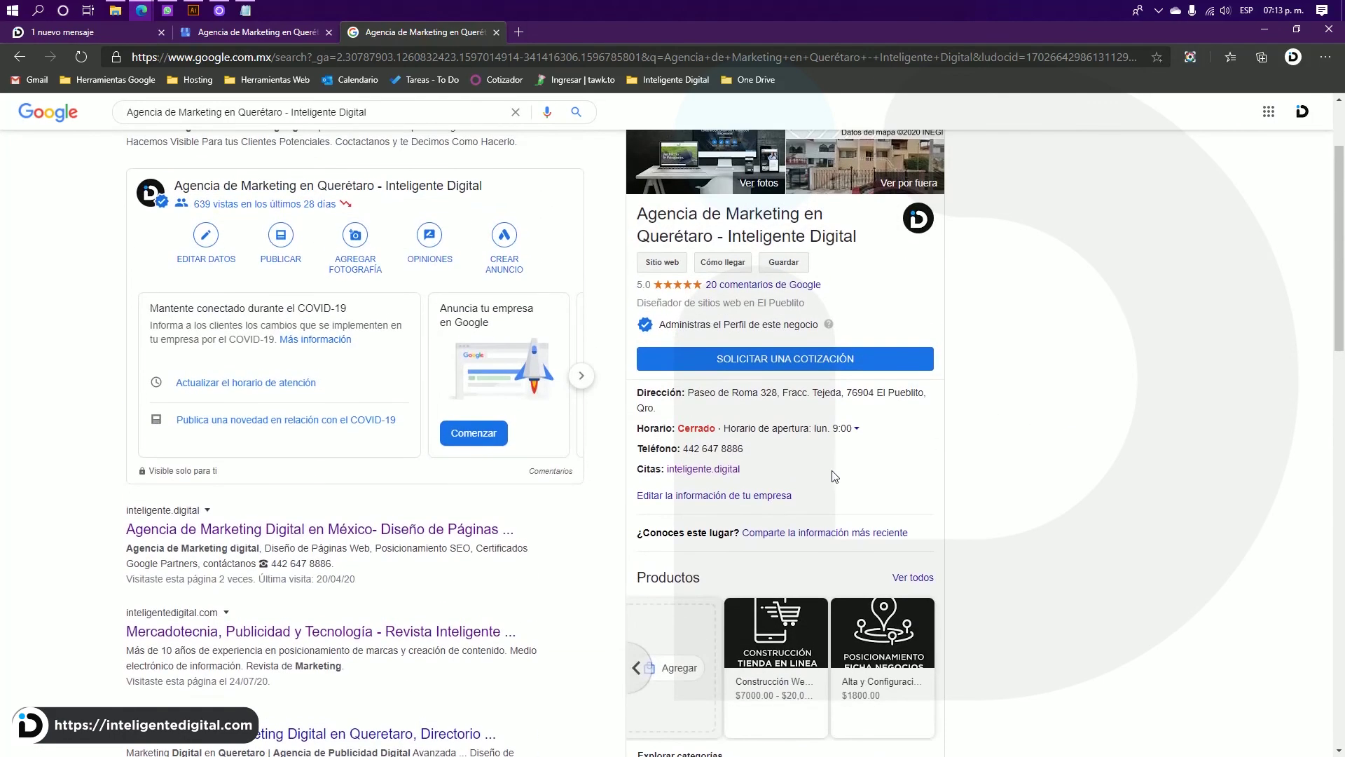